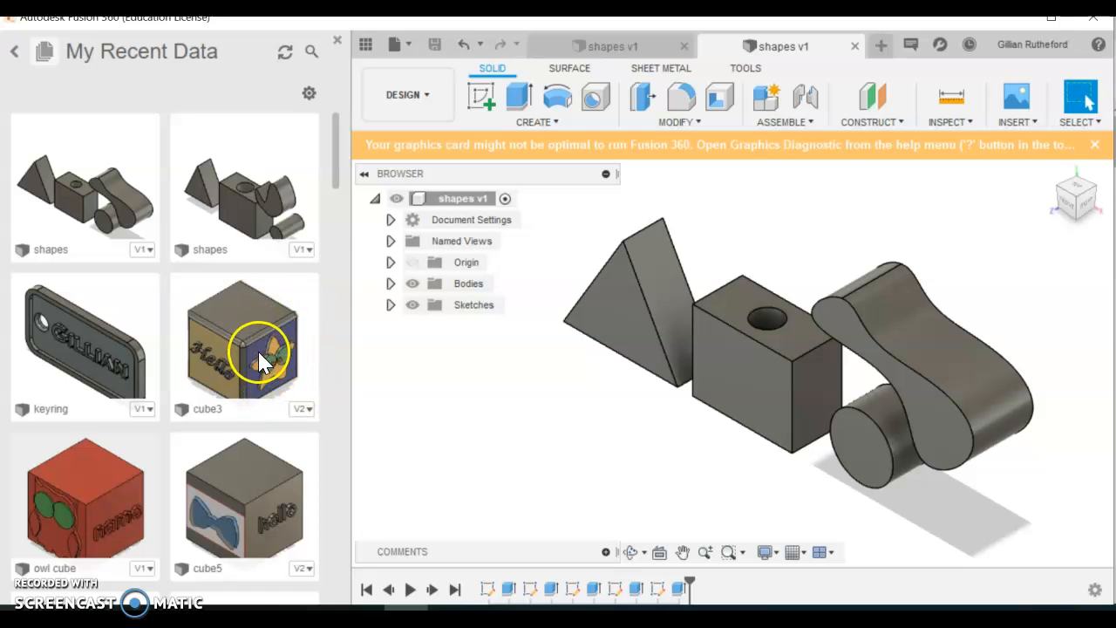
Step: Hide the recent data list and create a new blank design
click(336, 40)
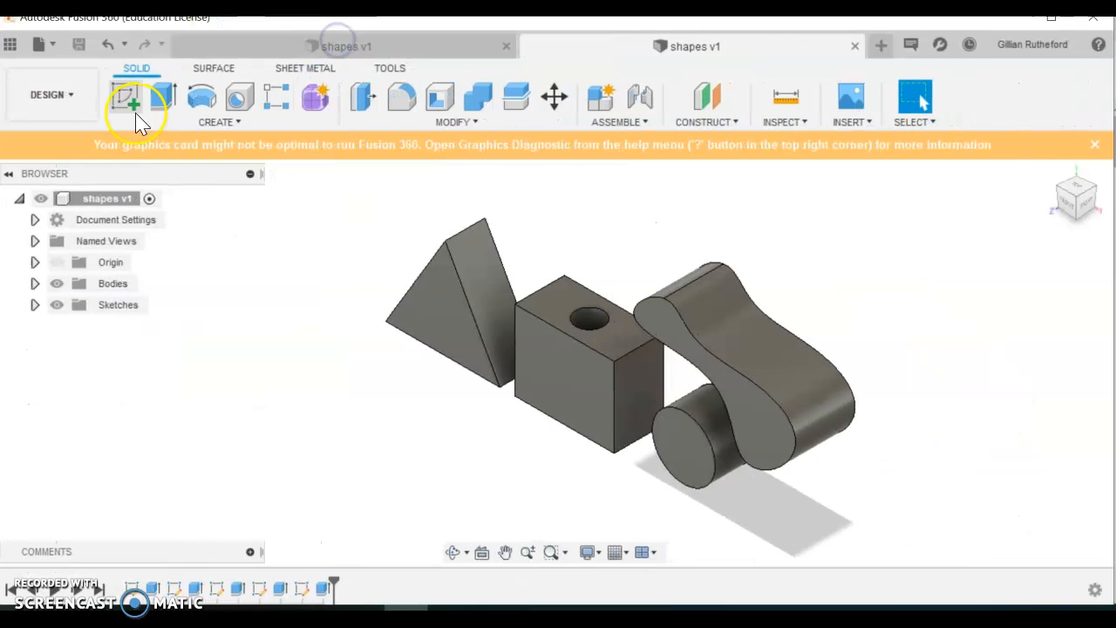
click(54, 52)
click(55, 70)
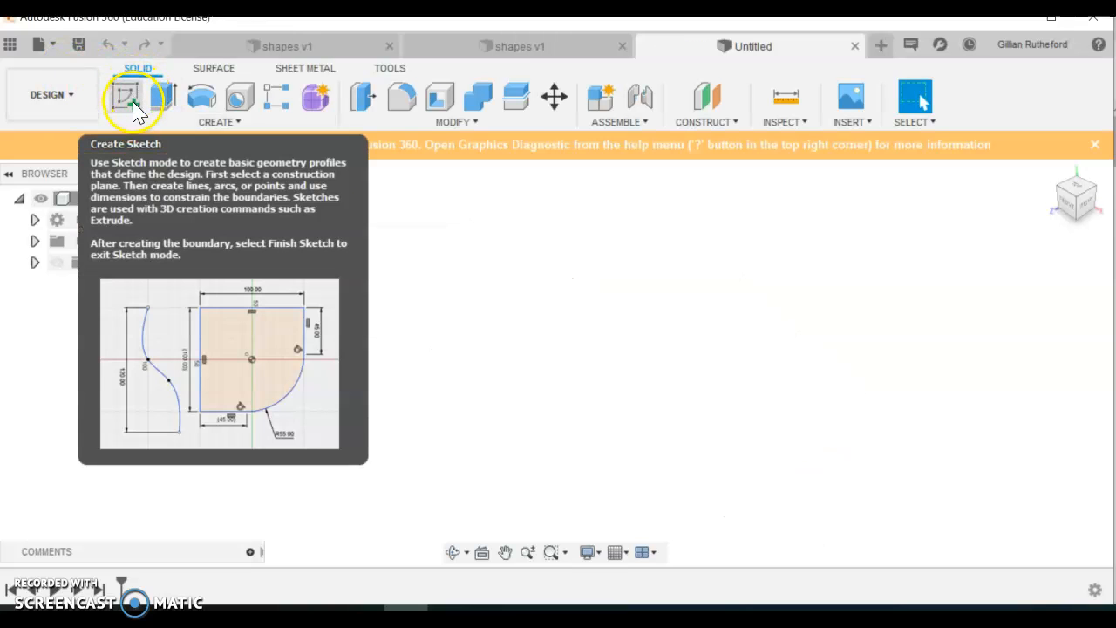
Step: Sketch a 100 by 100 mm square from the origin on the front plane and finish the sketch
click(131, 107)
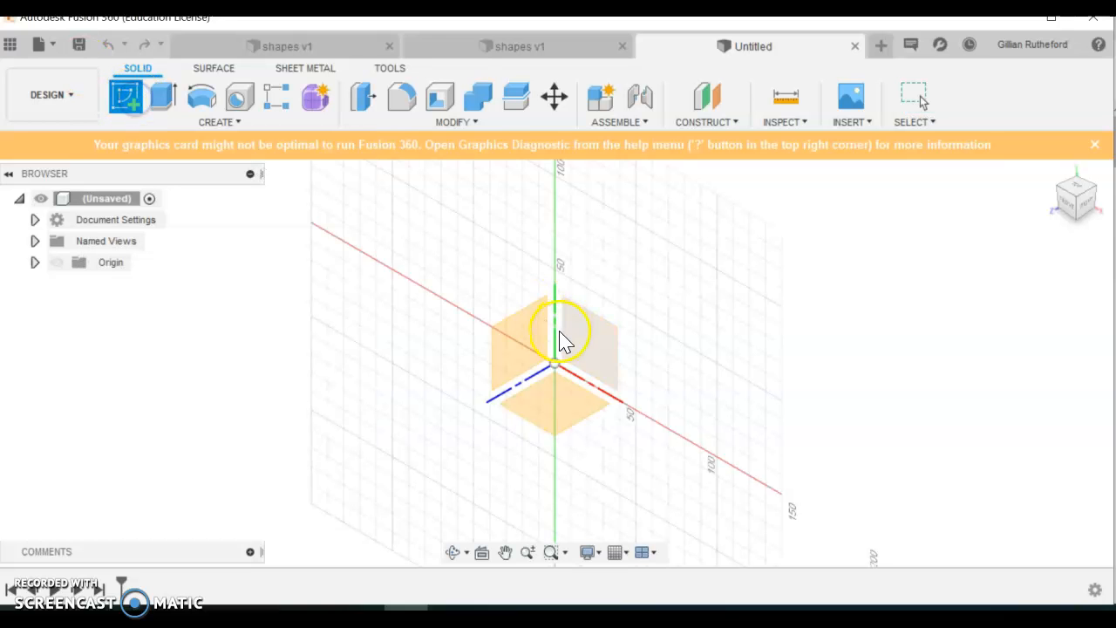
click(587, 343)
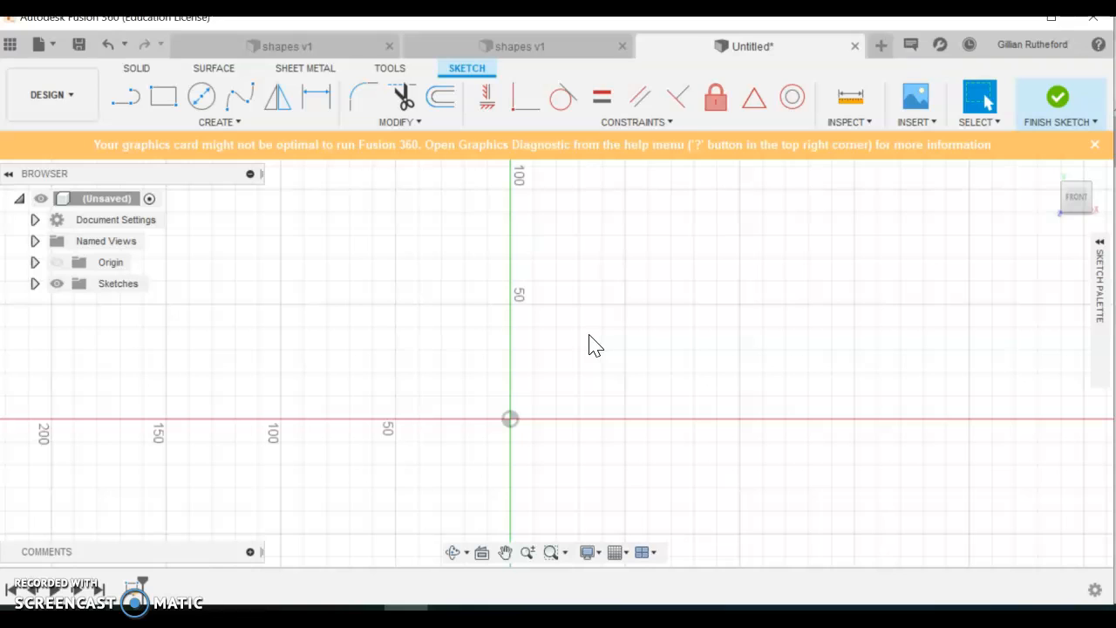
click(169, 103)
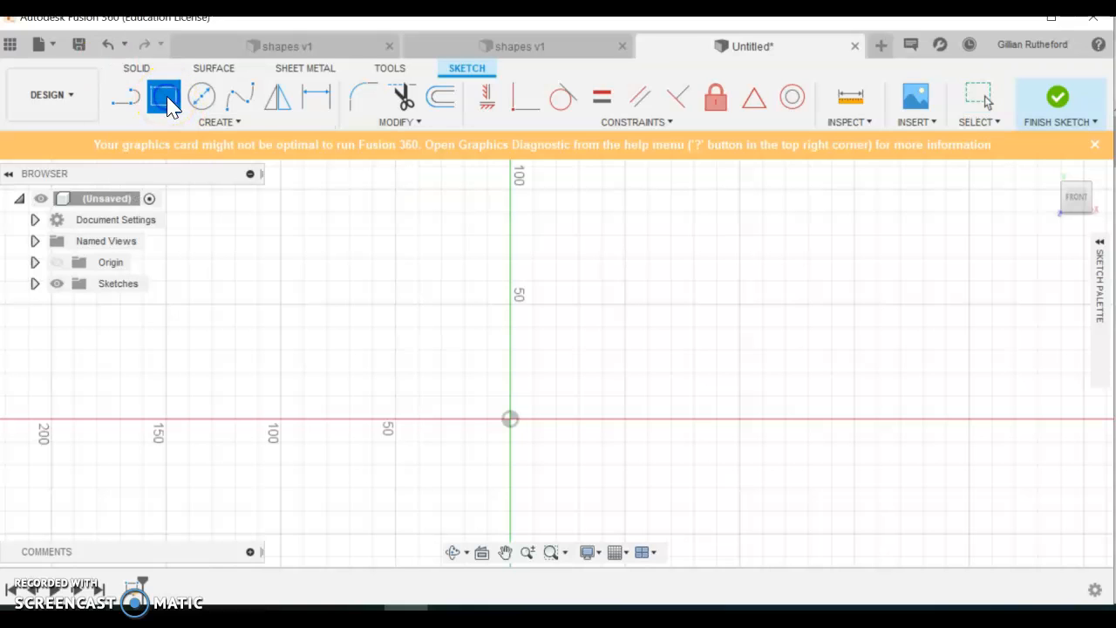
click(511, 418)
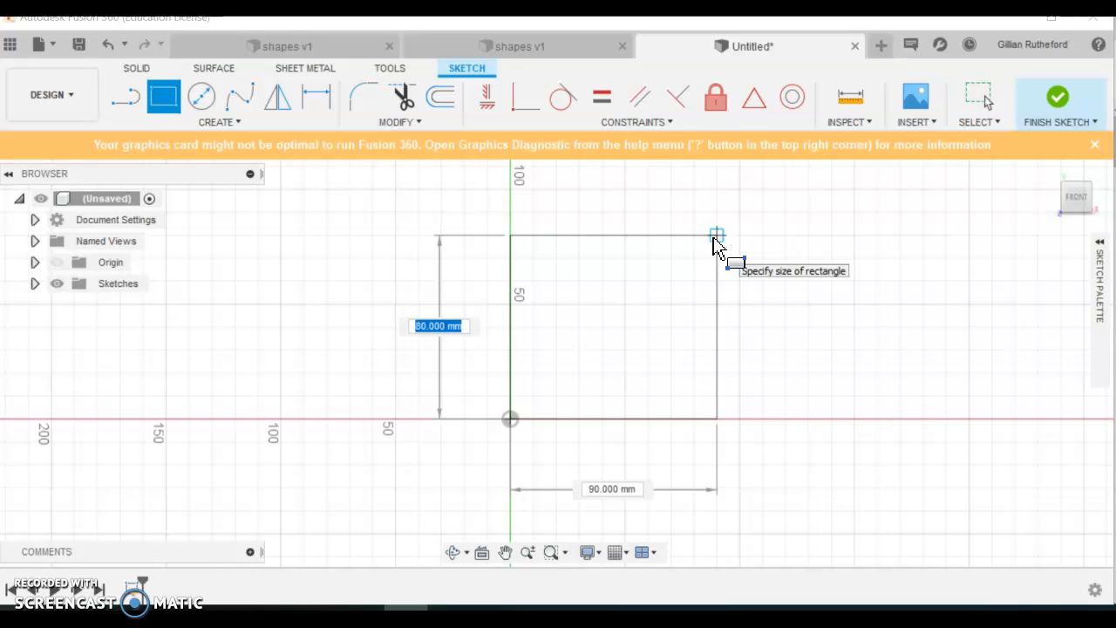
key(BackSpace)
text(100)
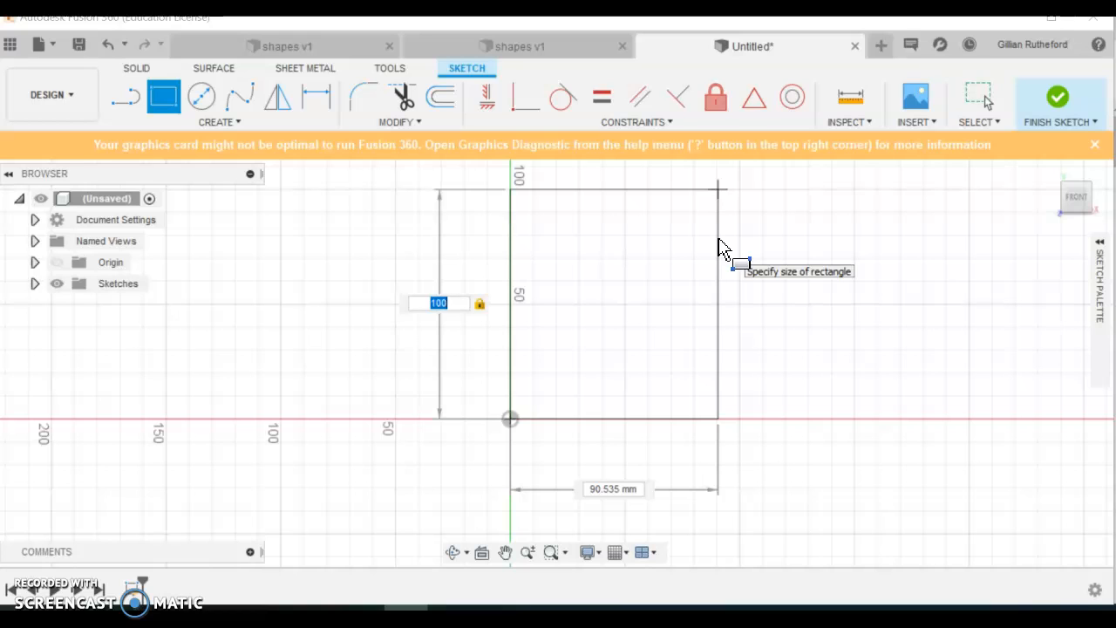
key(Tab)
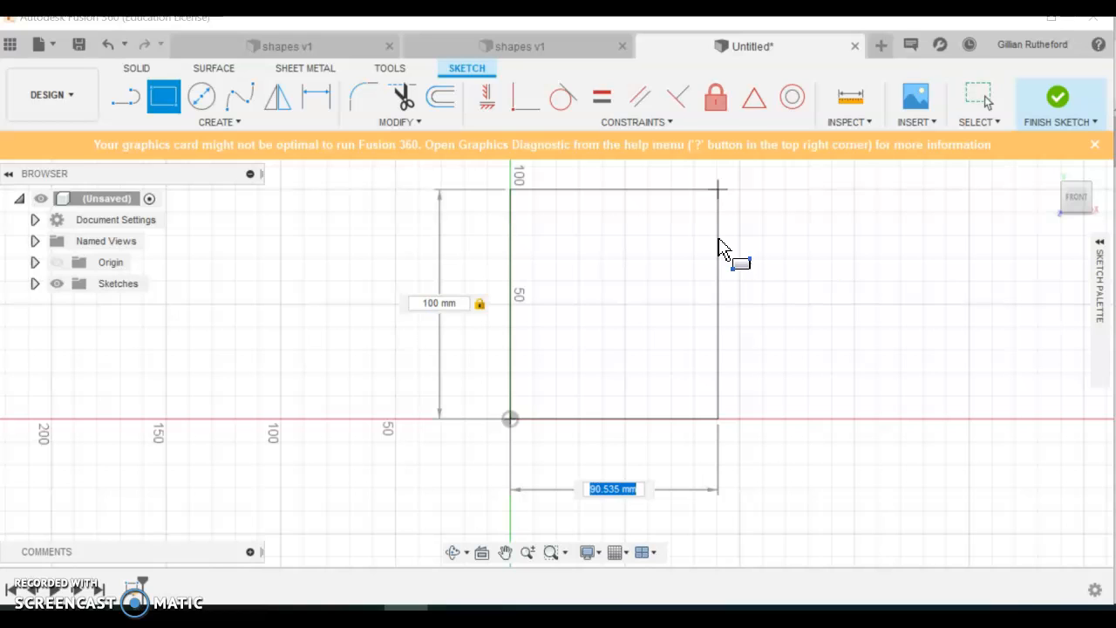
text(100)
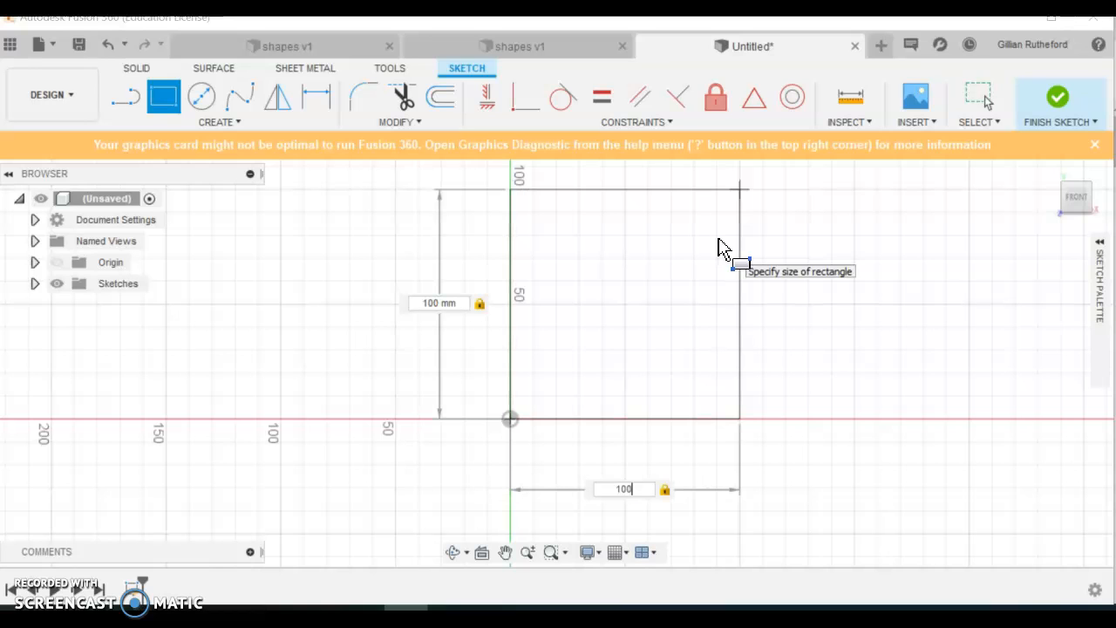
key(Return)
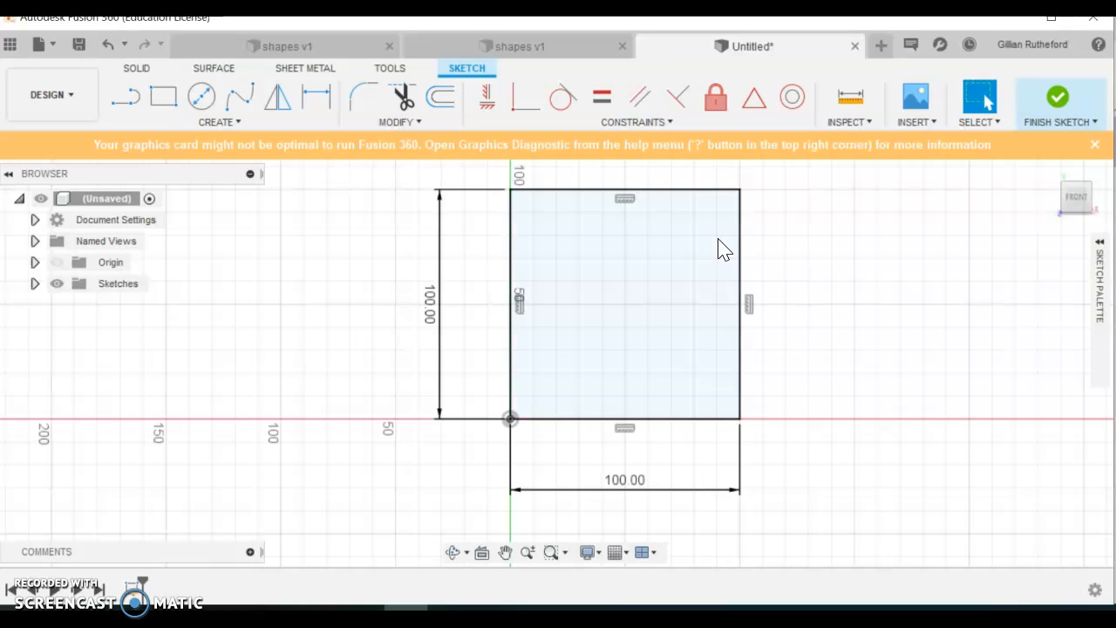
click(723, 258)
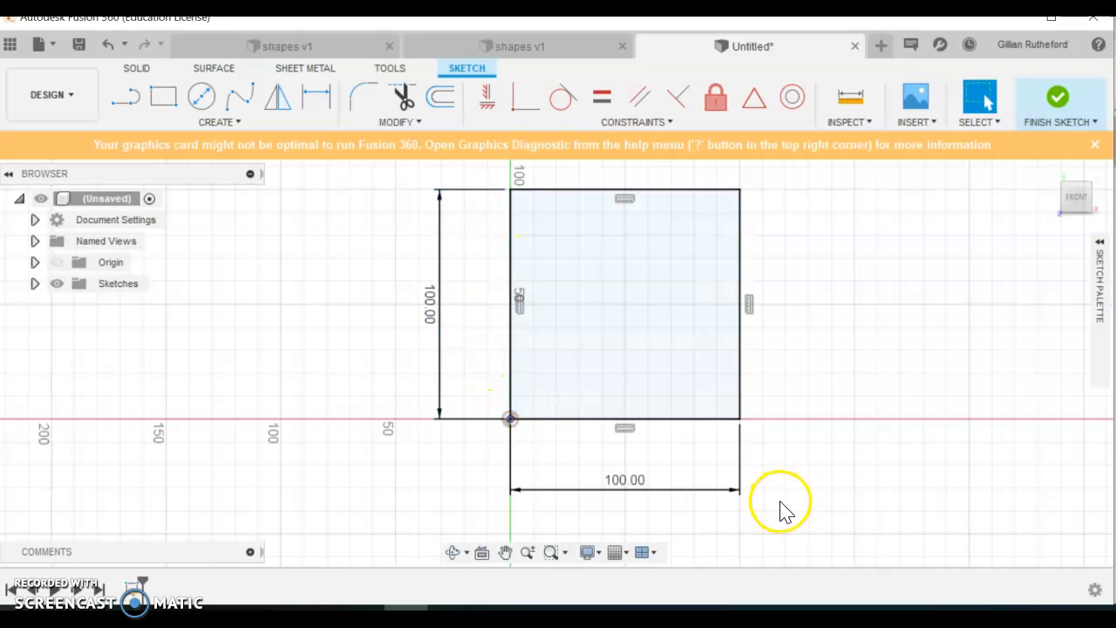
click(1058, 103)
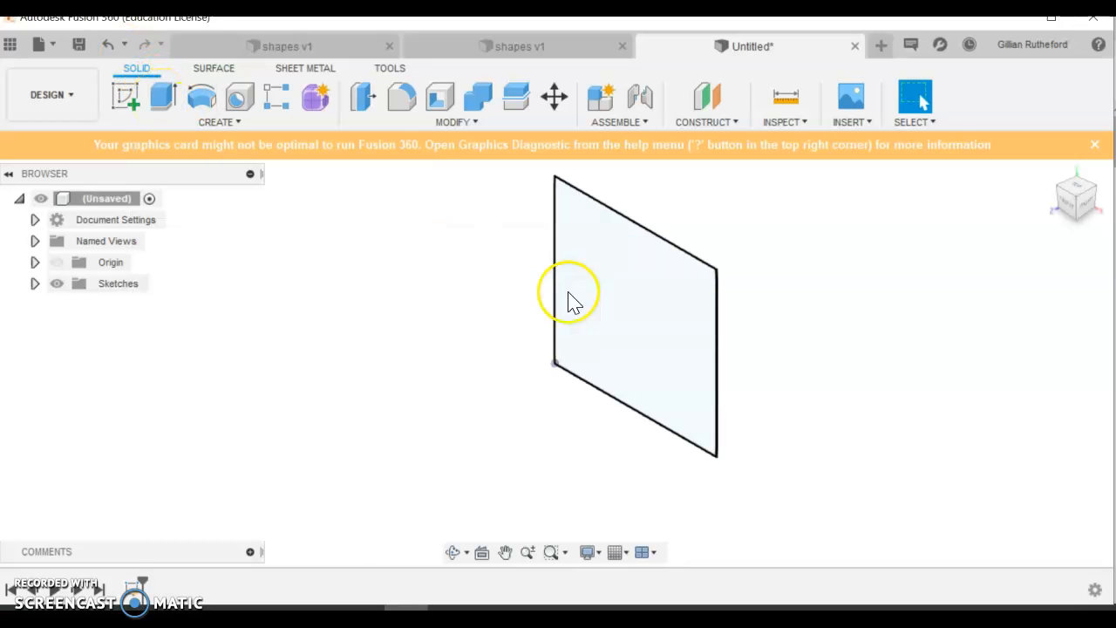
Step: Extrude the square profile 100 mm toward the front as a new body to form a cube
right_click(614, 314)
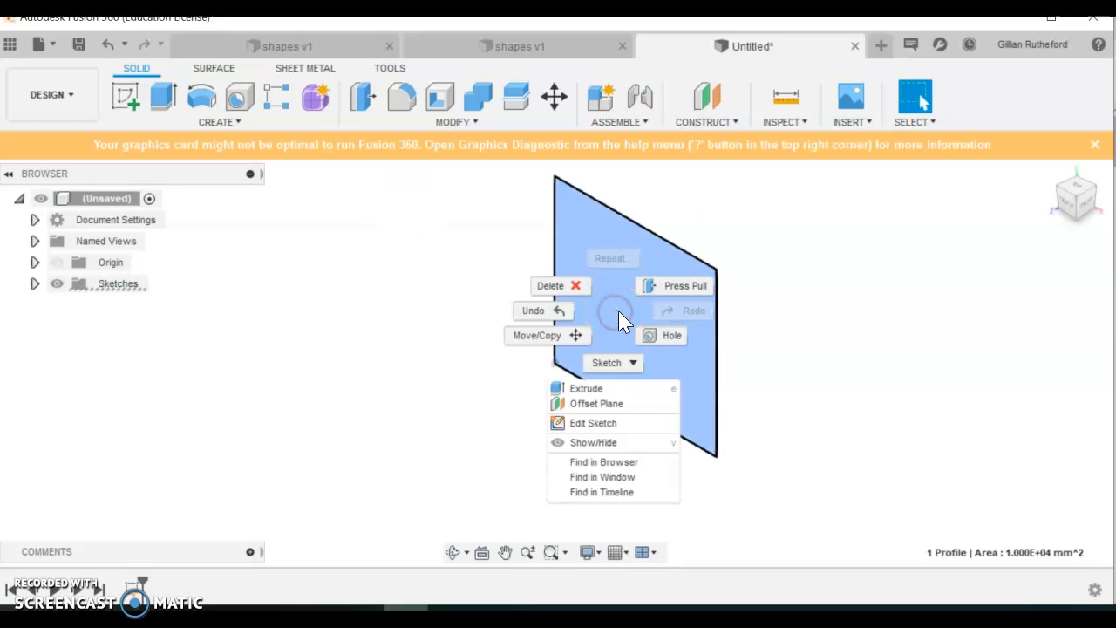
click(672, 286)
drag(619, 326, 475, 409)
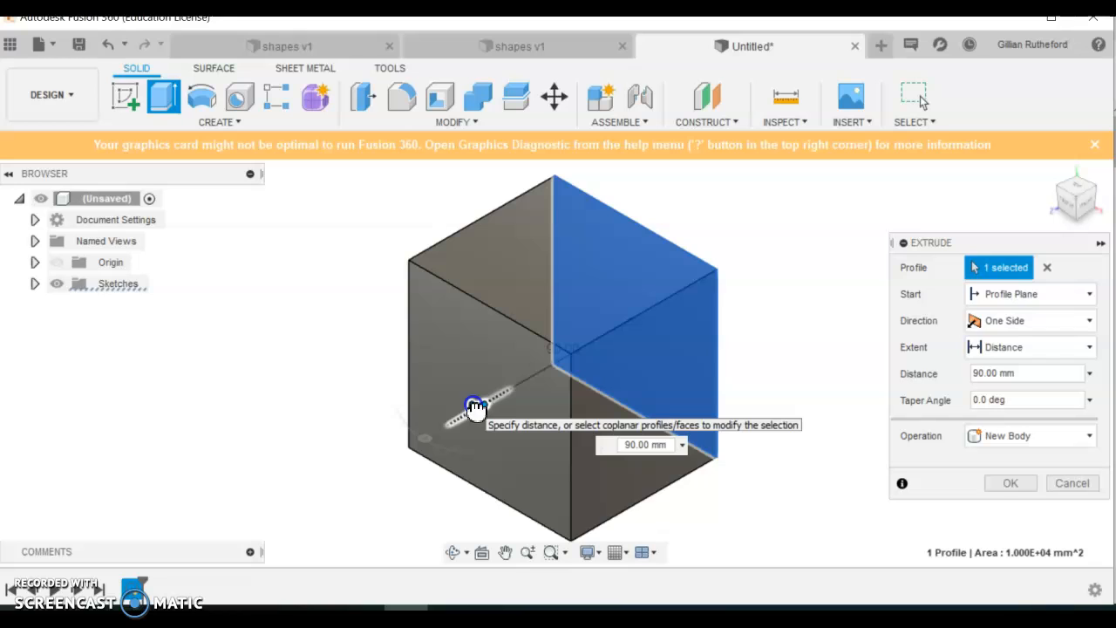
key(Tab)
text(1)
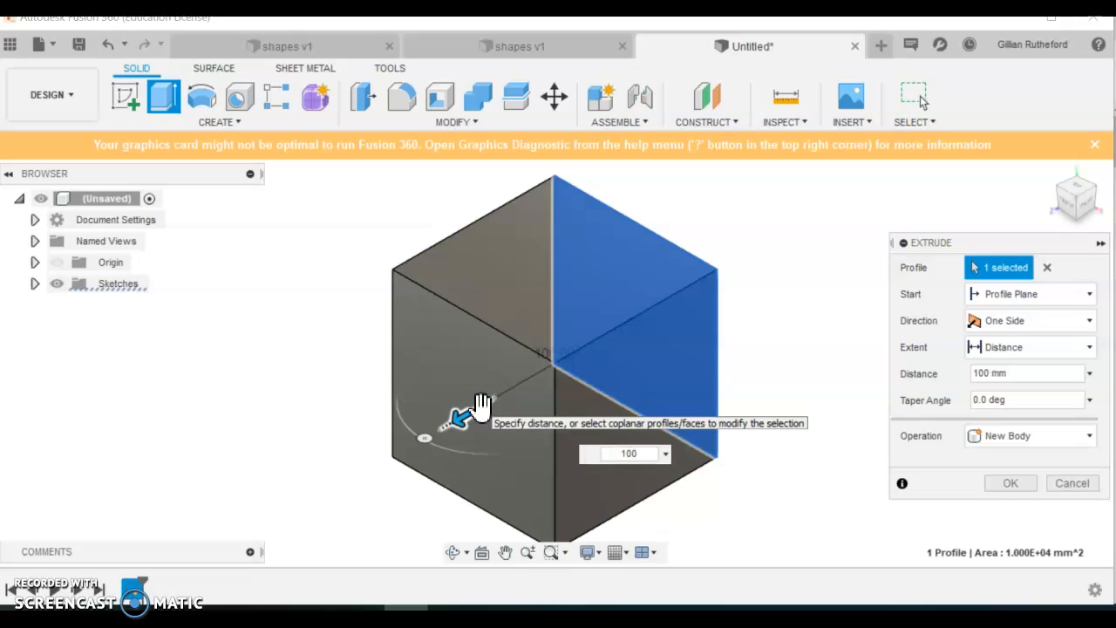
key(Return)
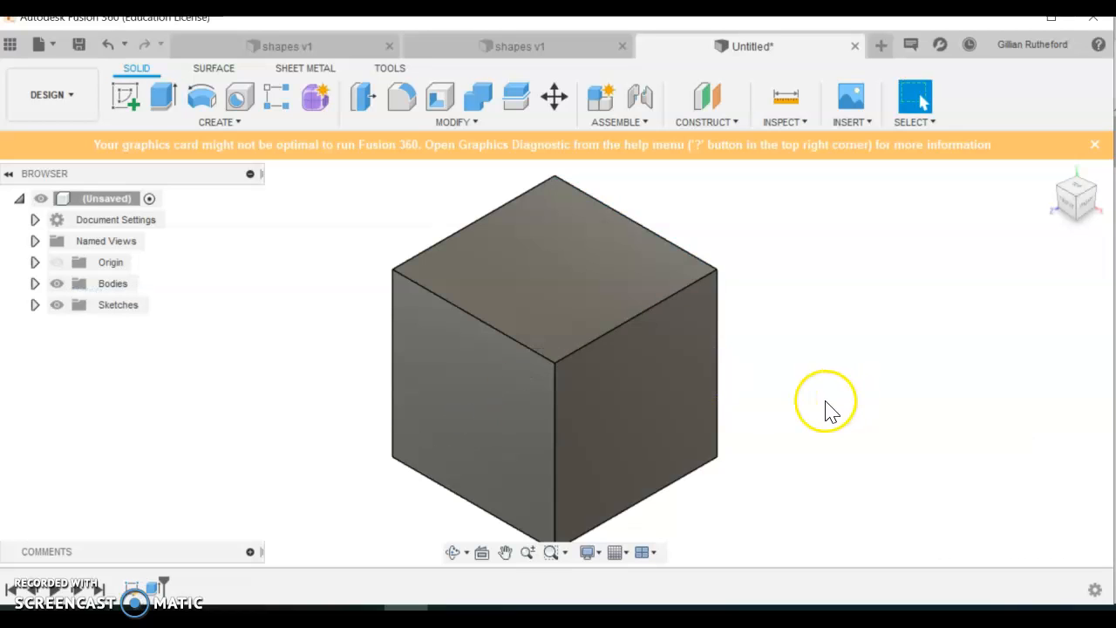
Step: Inspect the extruded cube at several zoom levels and centre it in the view
scroll(619, 373, down, 3)
scroll(620, 376, up, 2)
scroll(622, 384, down, 2)
scroll(622, 384, up, 3)
scroll(921, 436, down, 2)
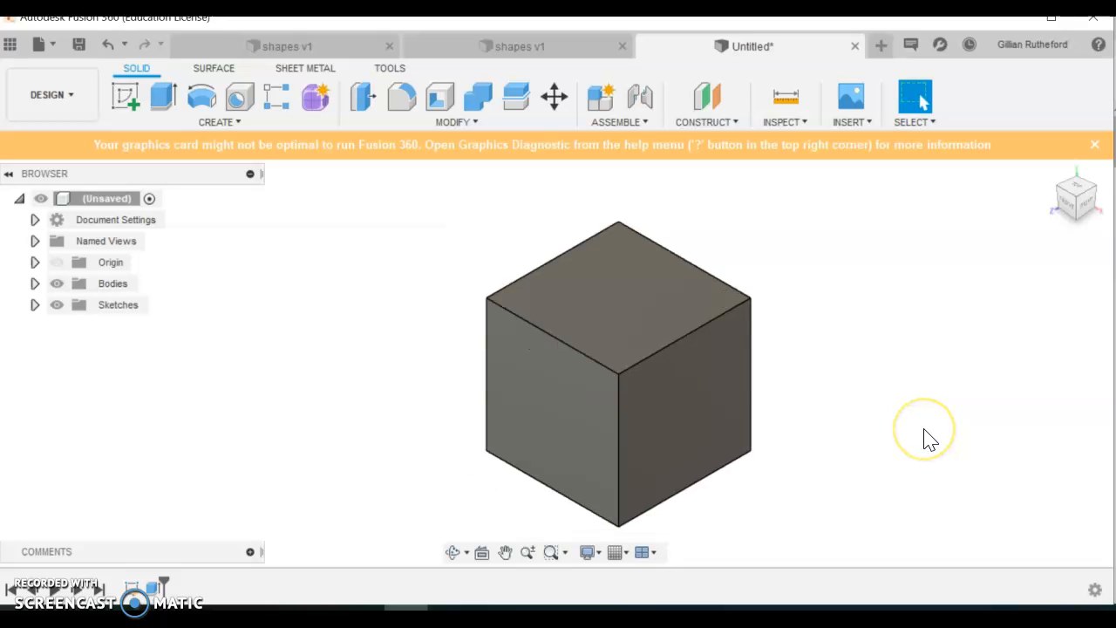
scroll(640, 353, up, 1)
scroll(643, 356, down, 1)
scroll(649, 352, up, 1)
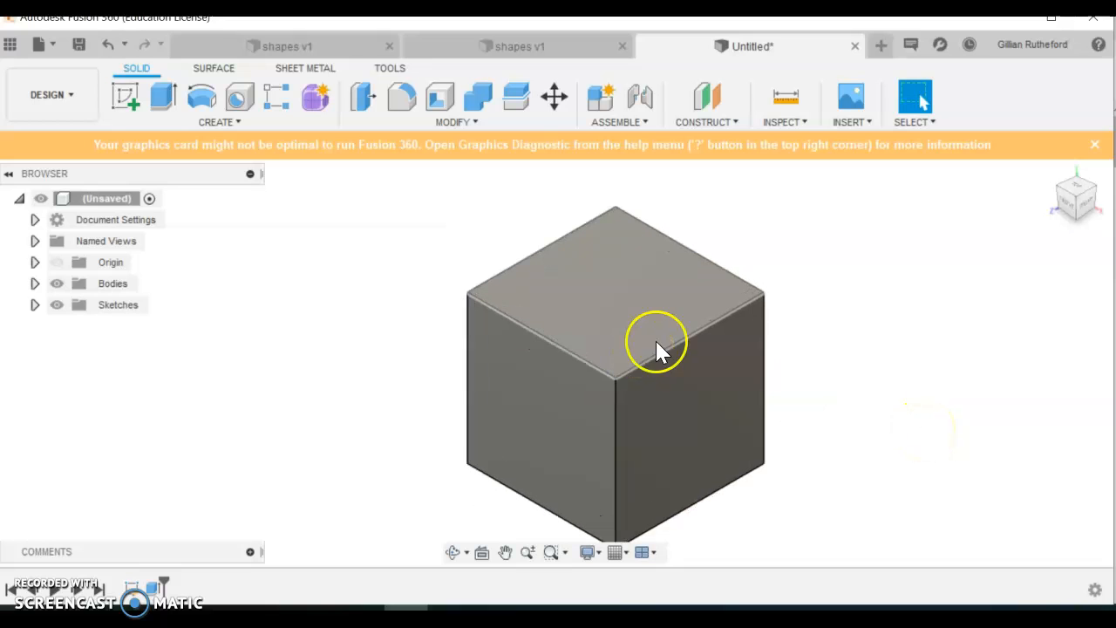
click(505, 552)
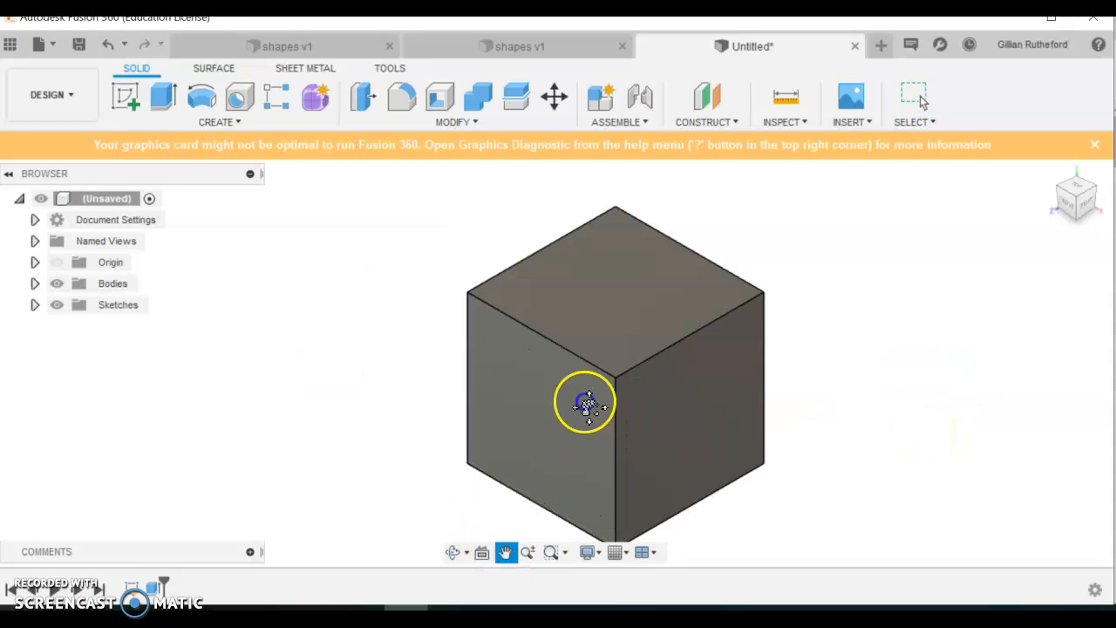
drag(584, 403, 548, 383)
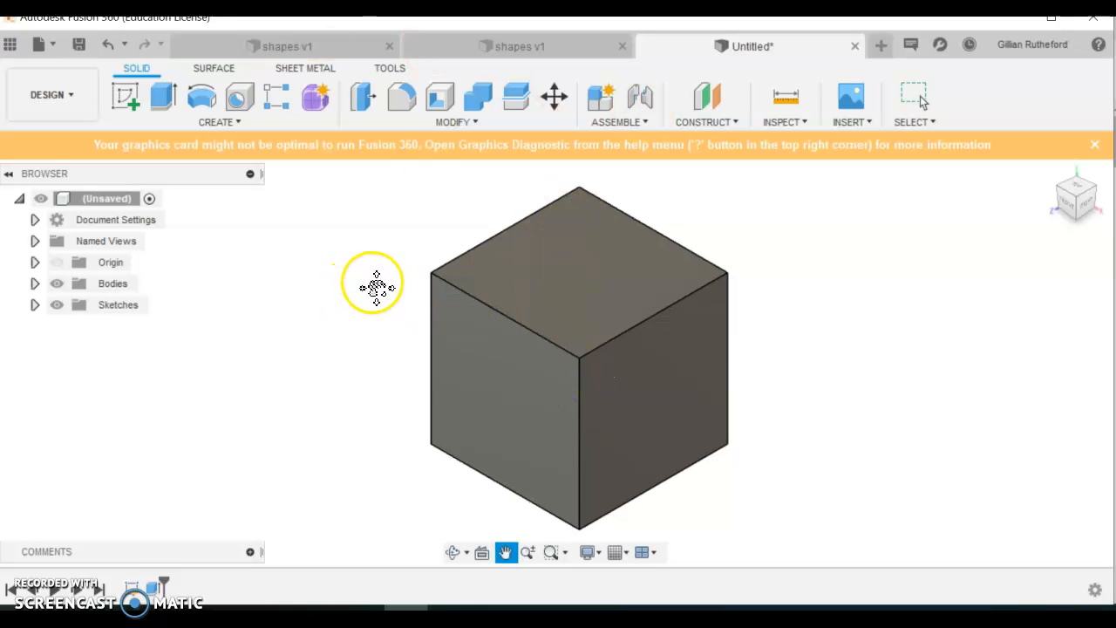
click(441, 292)
key(Escape)
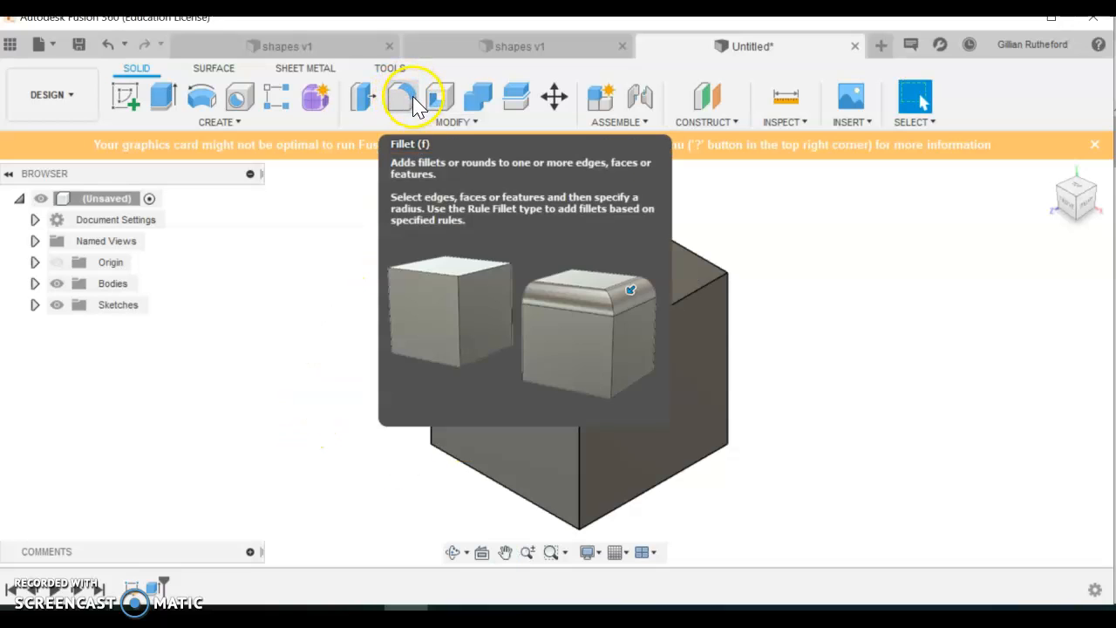
Step: Fillet the edge between the cube's top face and right side face with a 2 mm radius
click(464, 123)
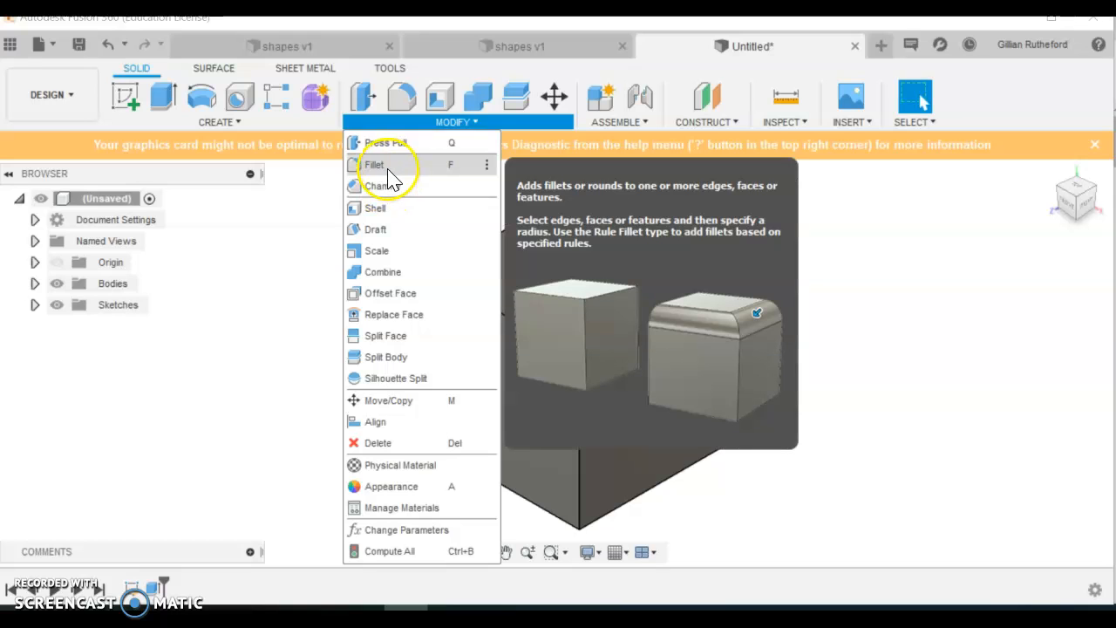
click(389, 171)
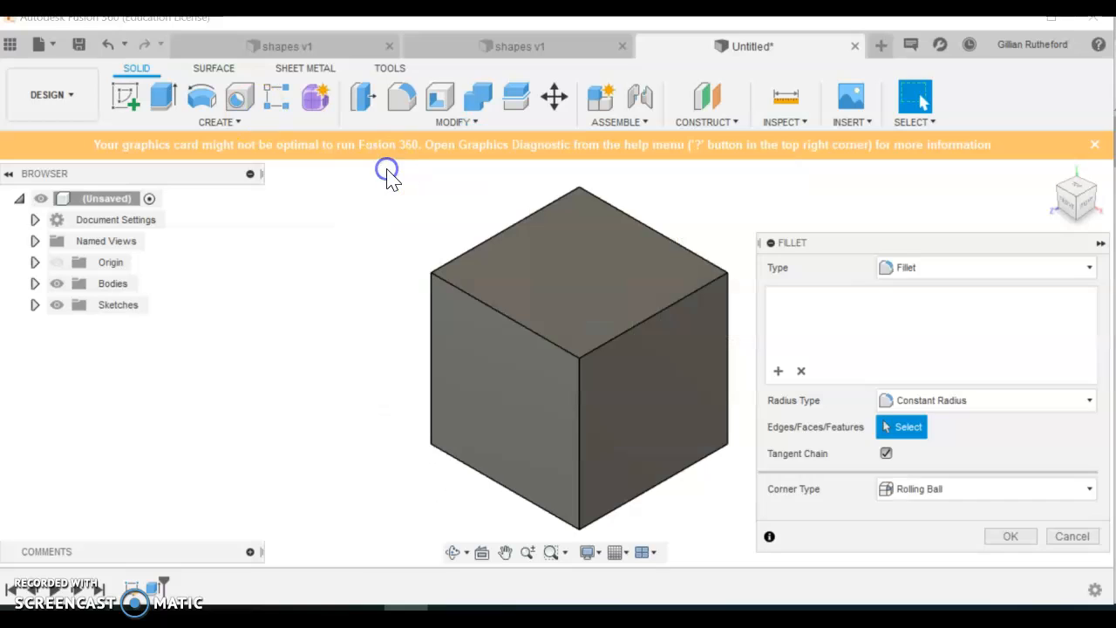
click(626, 332)
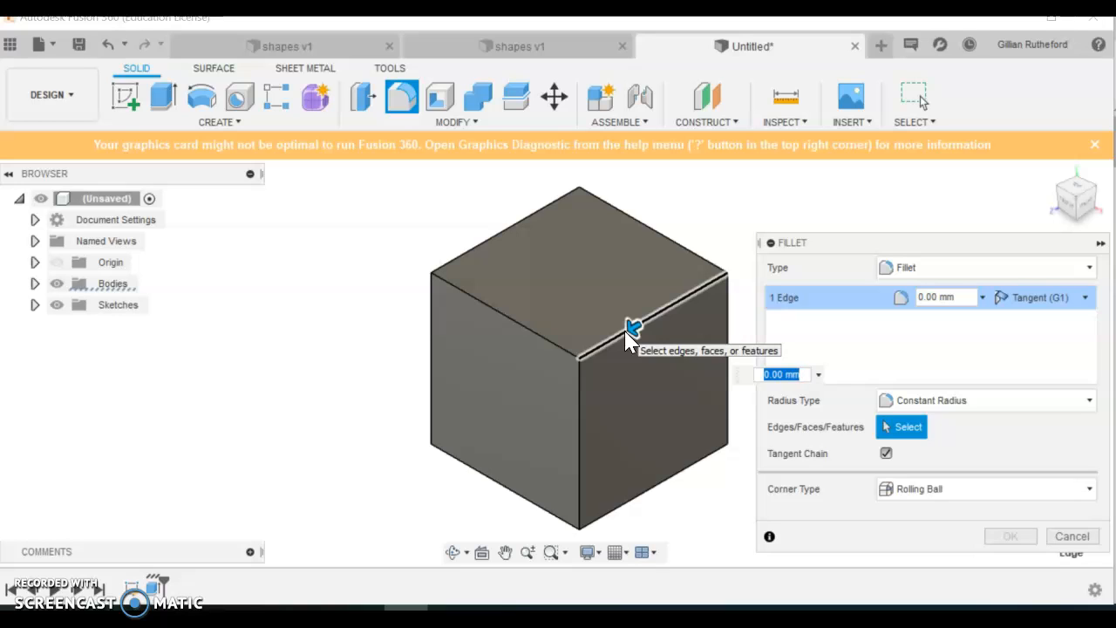
text(2)
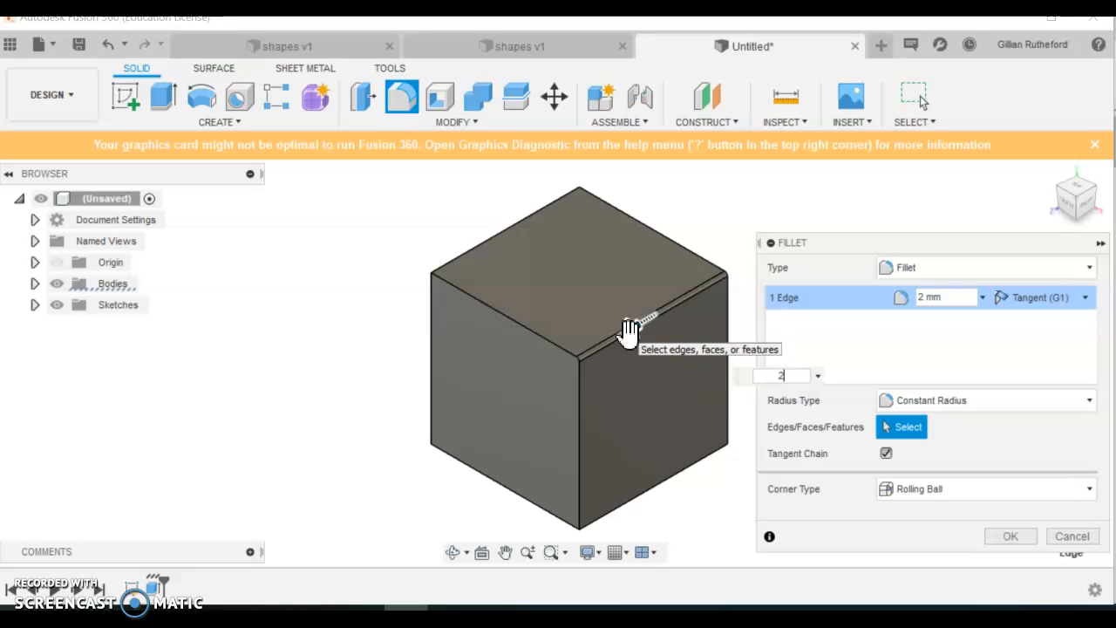
key(Return)
Step: Fillet the front face's top edge and its connected front vertical edge with a 2 mm radius
click(546, 342)
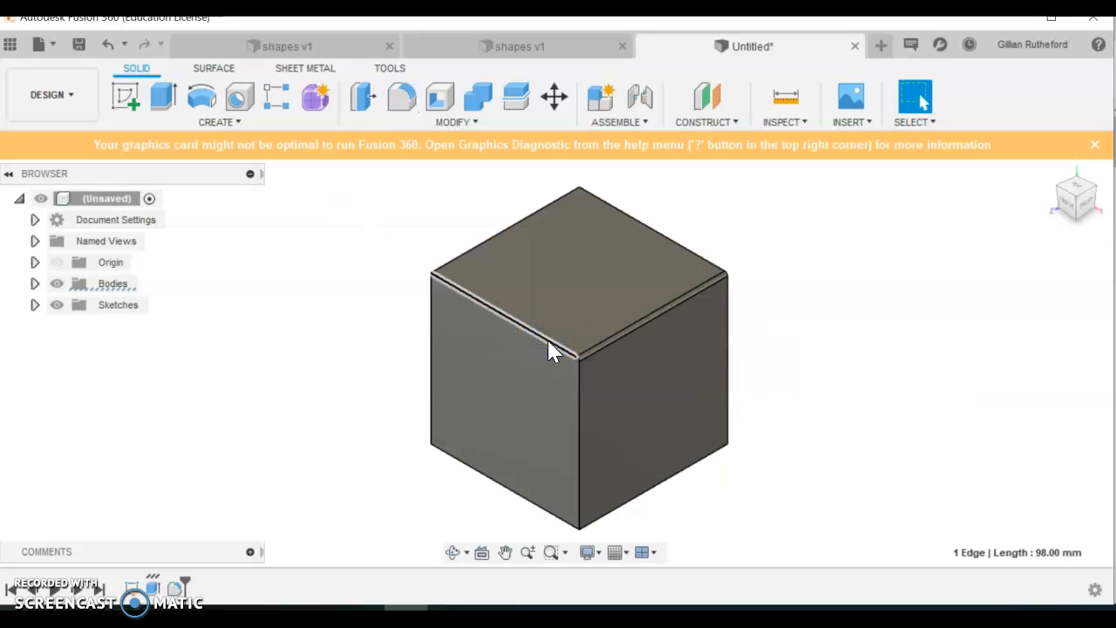
click(401, 96)
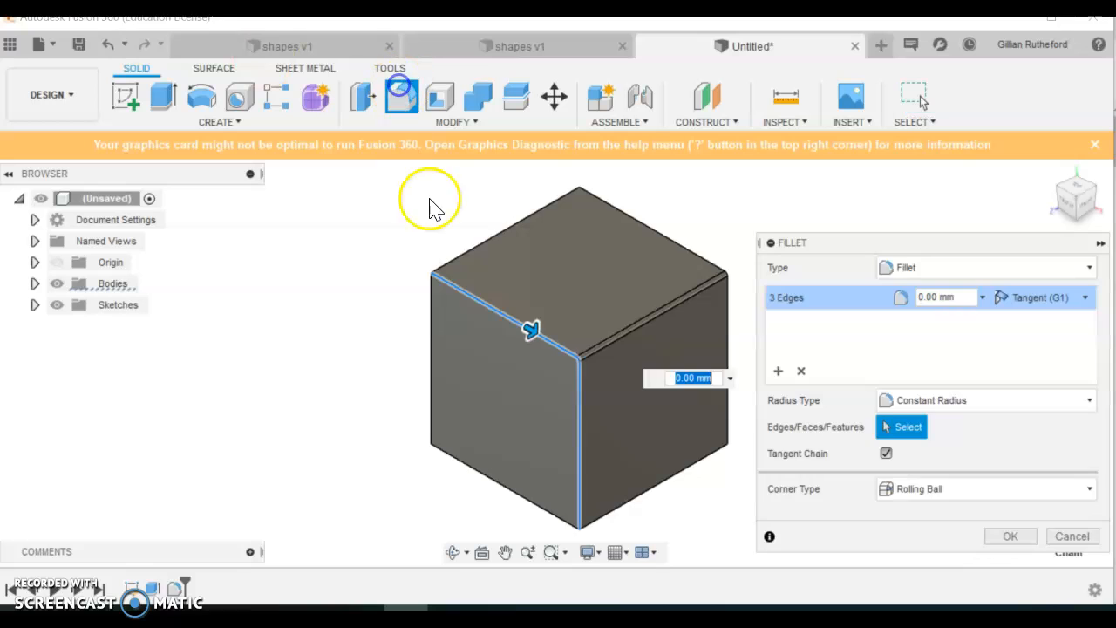
text(2)
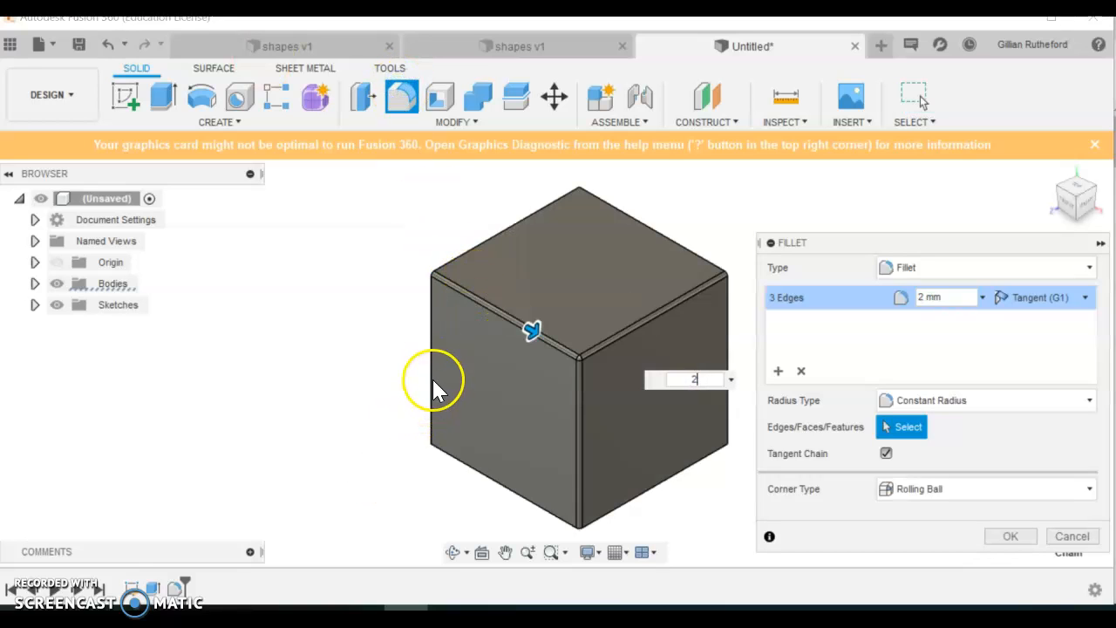
click(1009, 537)
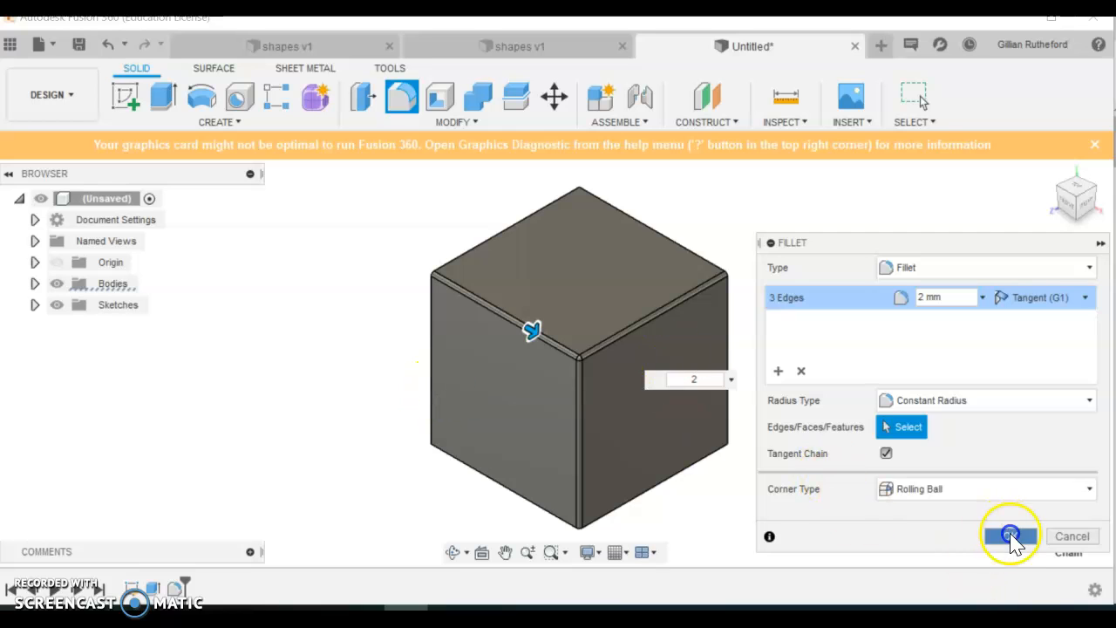
Step: Fillet the bottom edge of the cube's front face together with its tangent bottom edge on the right side
click(523, 497)
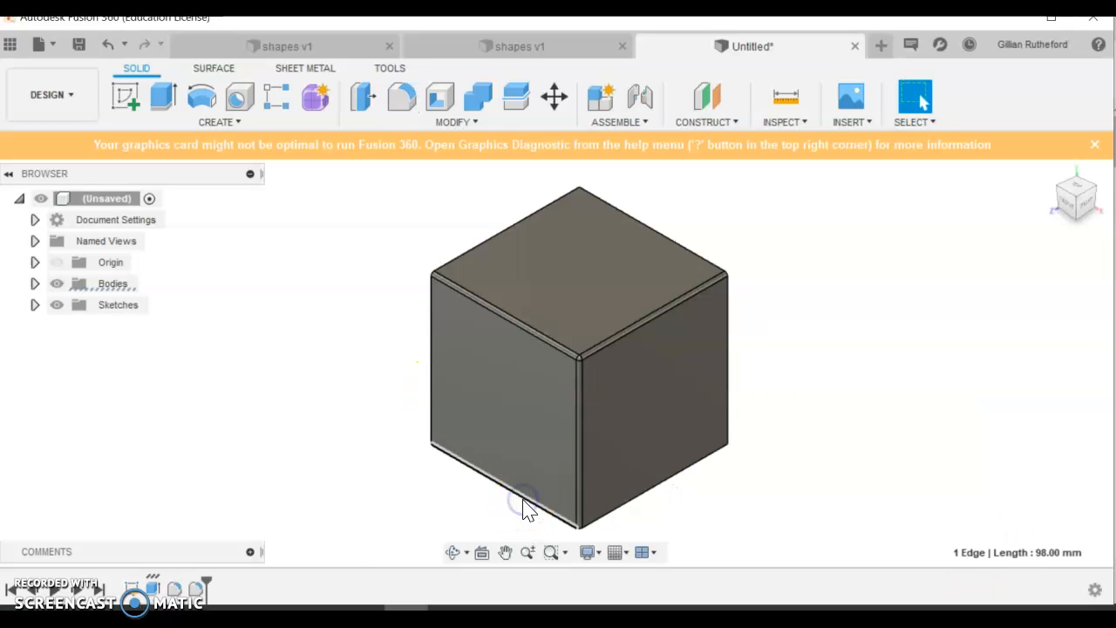
click(397, 99)
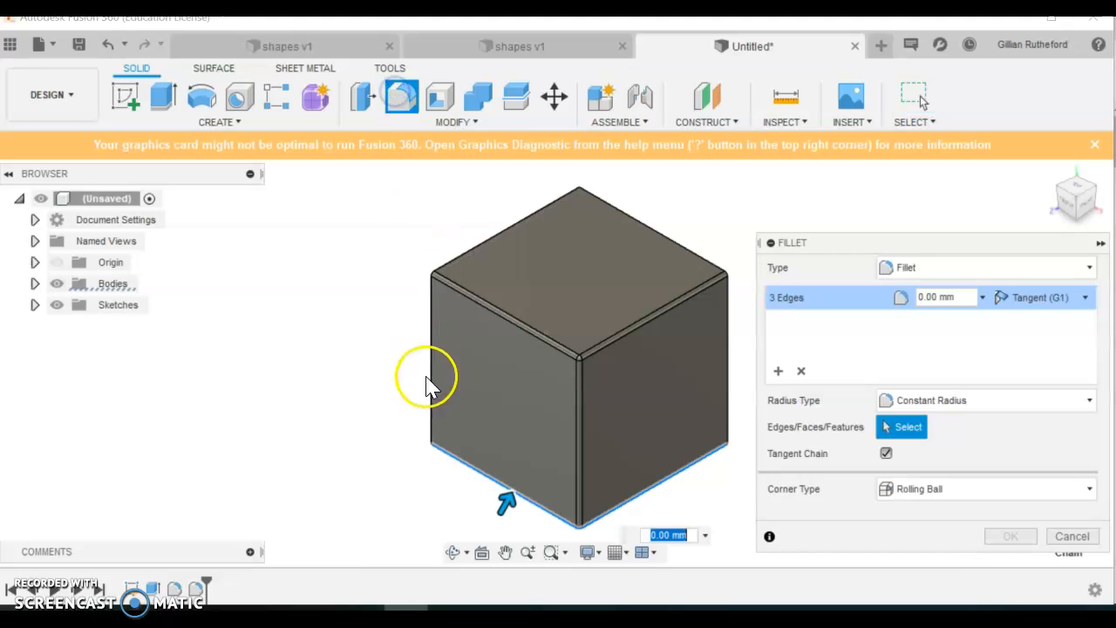
text(1)
key(Return)
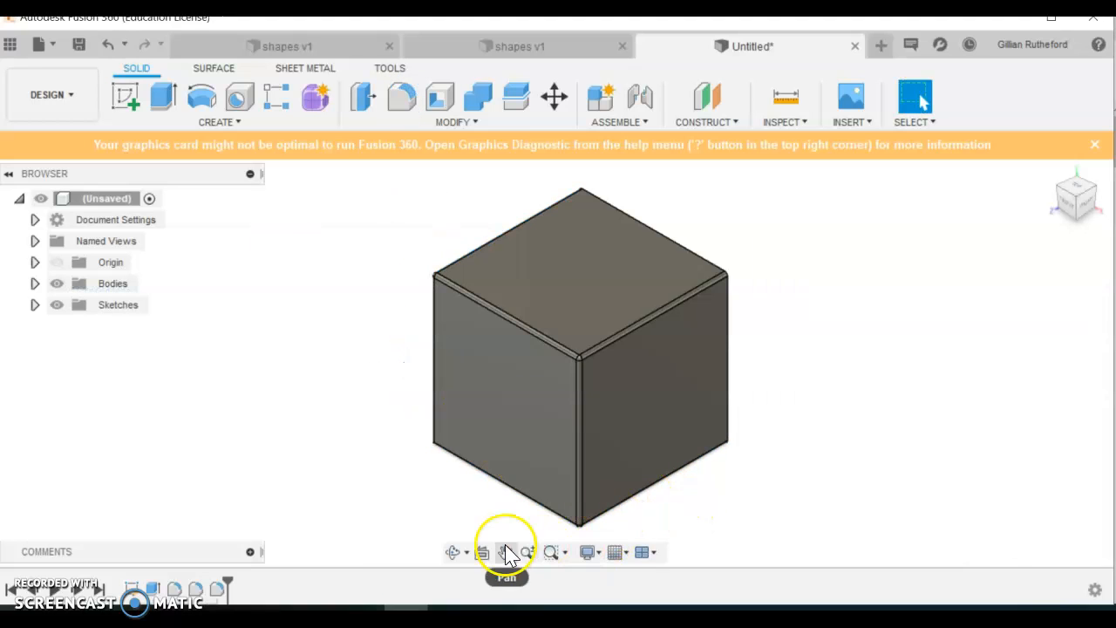
Step: Fillet the top edge of the cube's back face and its tangent-connected edges with a 2 mm radius
click(450, 551)
drag(628, 339, 444, 321)
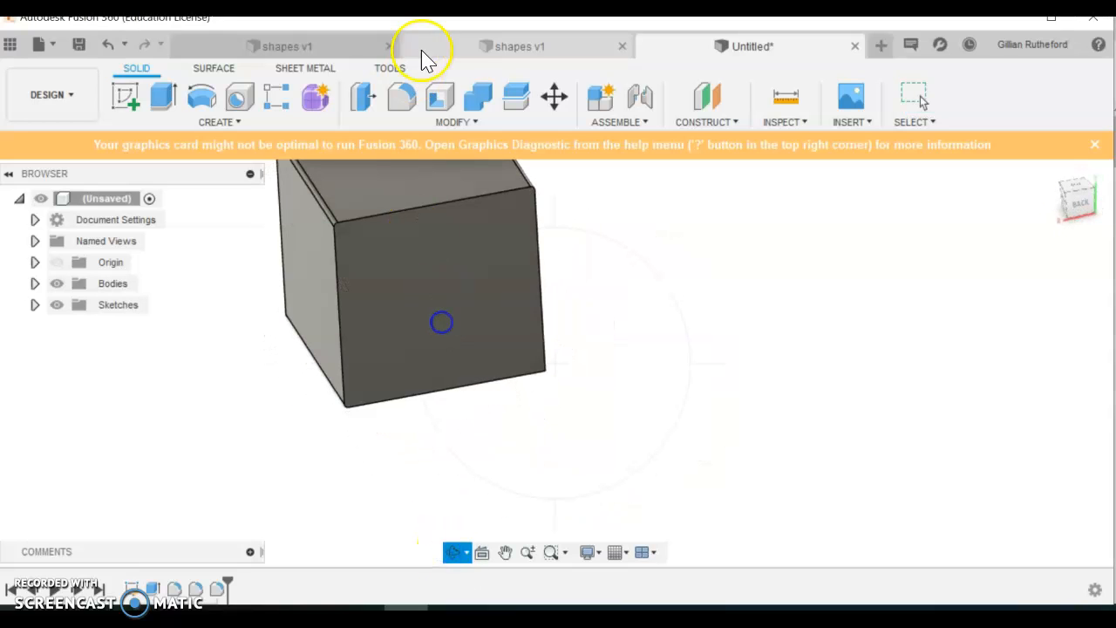
click(401, 96)
click(410, 203)
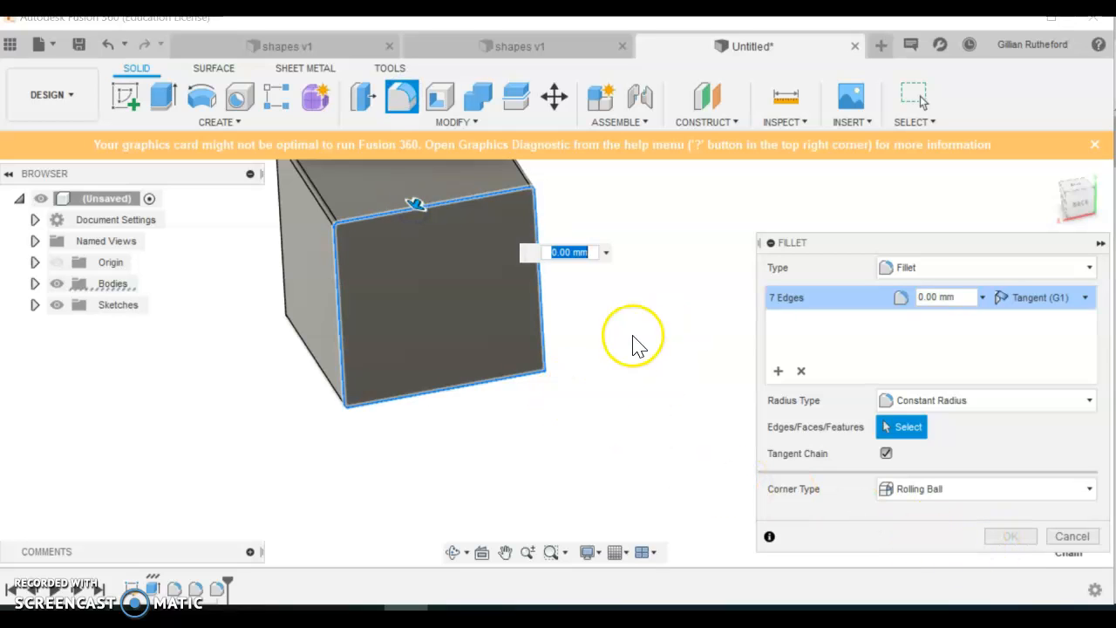
text(3)
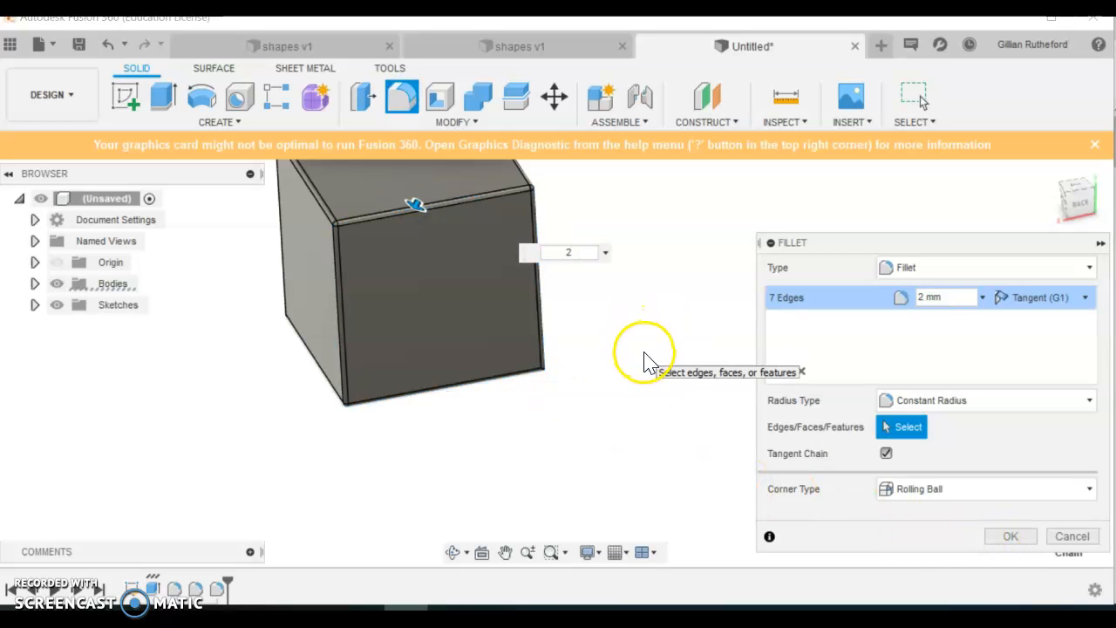
key(Return)
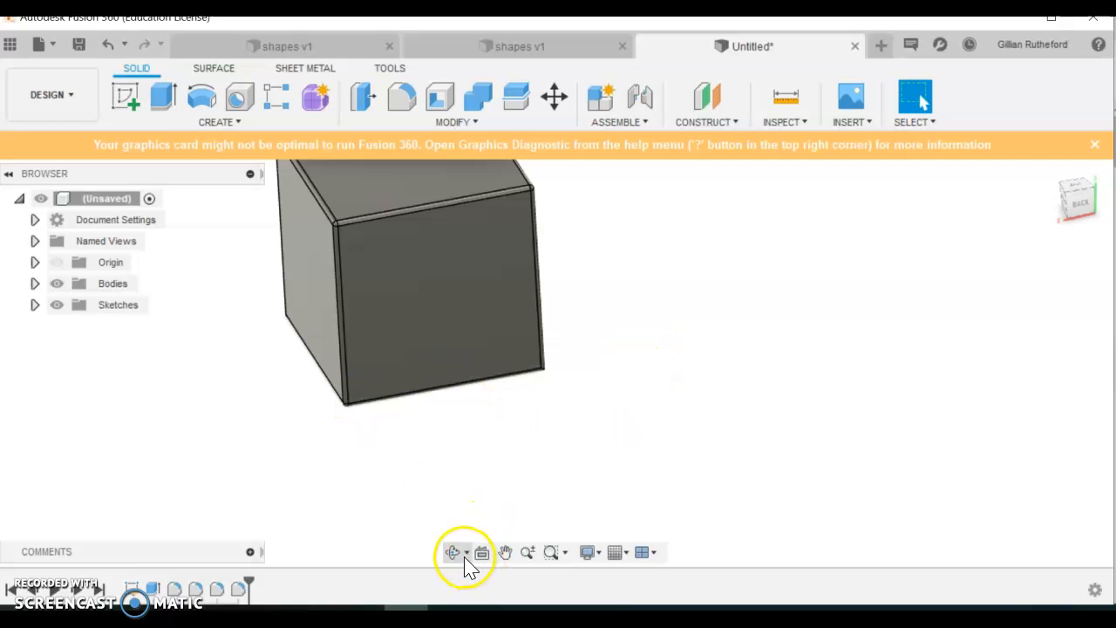
Step: Fillet the remaining sharp edge between the cube's bottom face and the adjacent side face with a 2 mm radius
click(453, 552)
drag(381, 212, 801, 189)
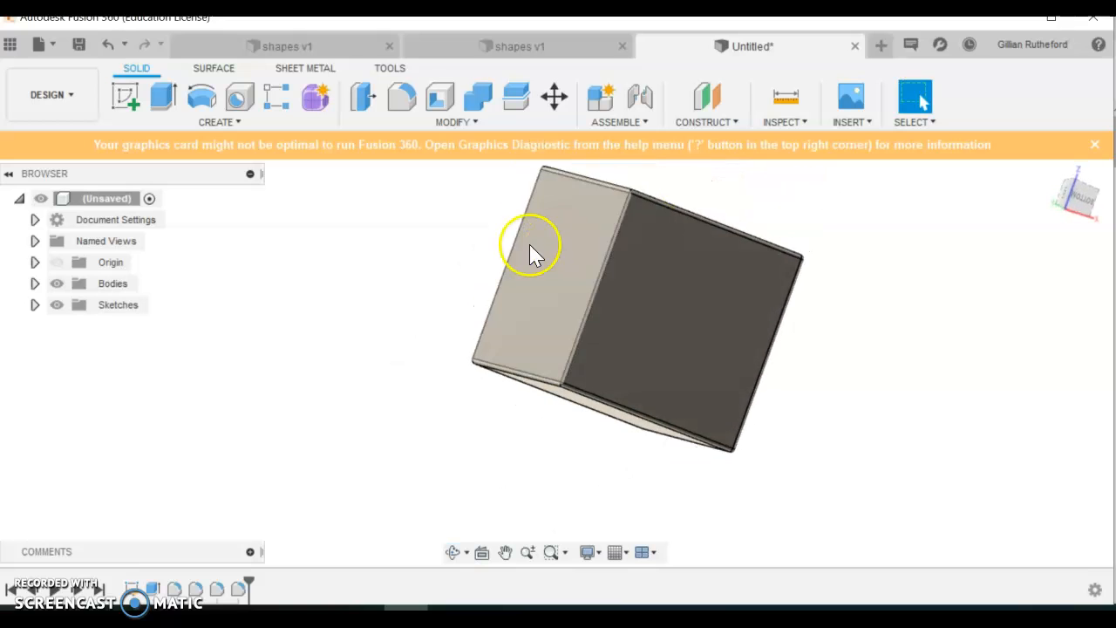
click(402, 96)
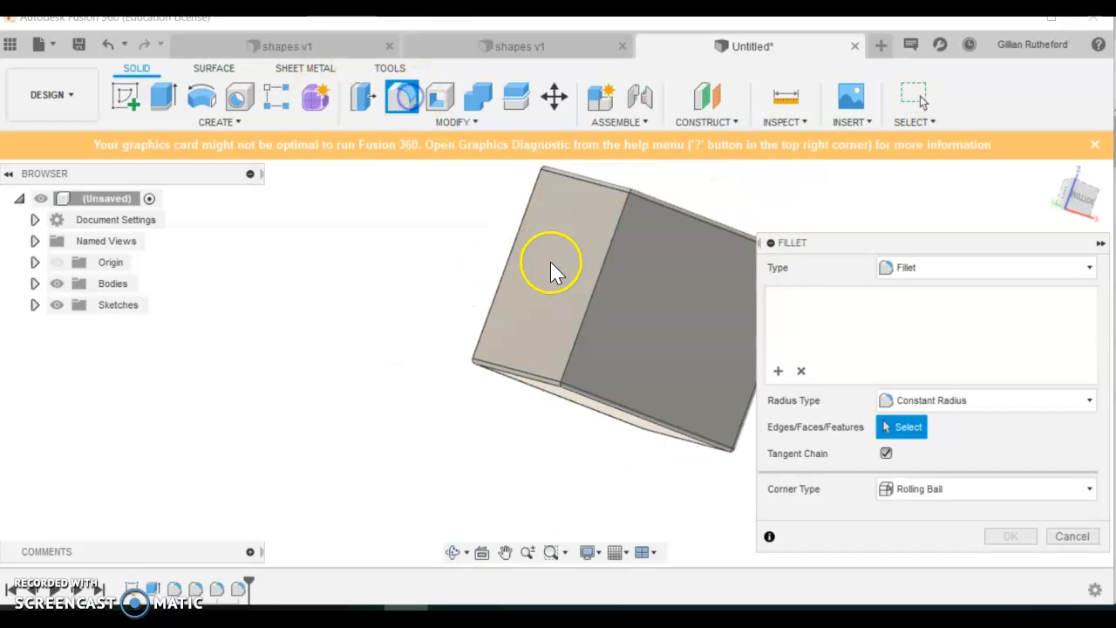
click(598, 271)
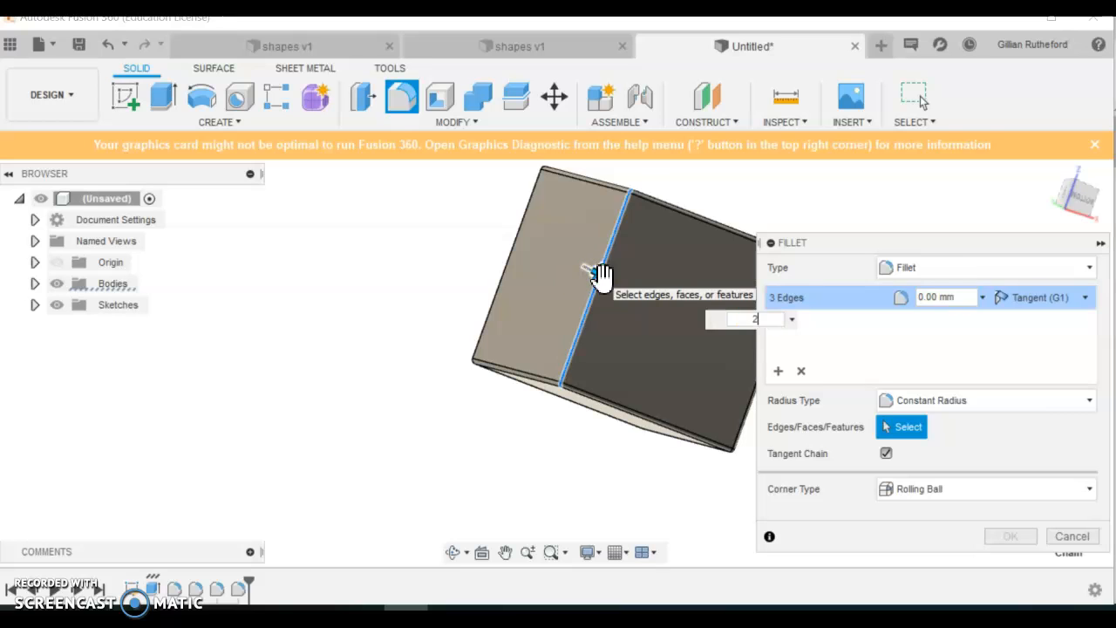
key(Escape)
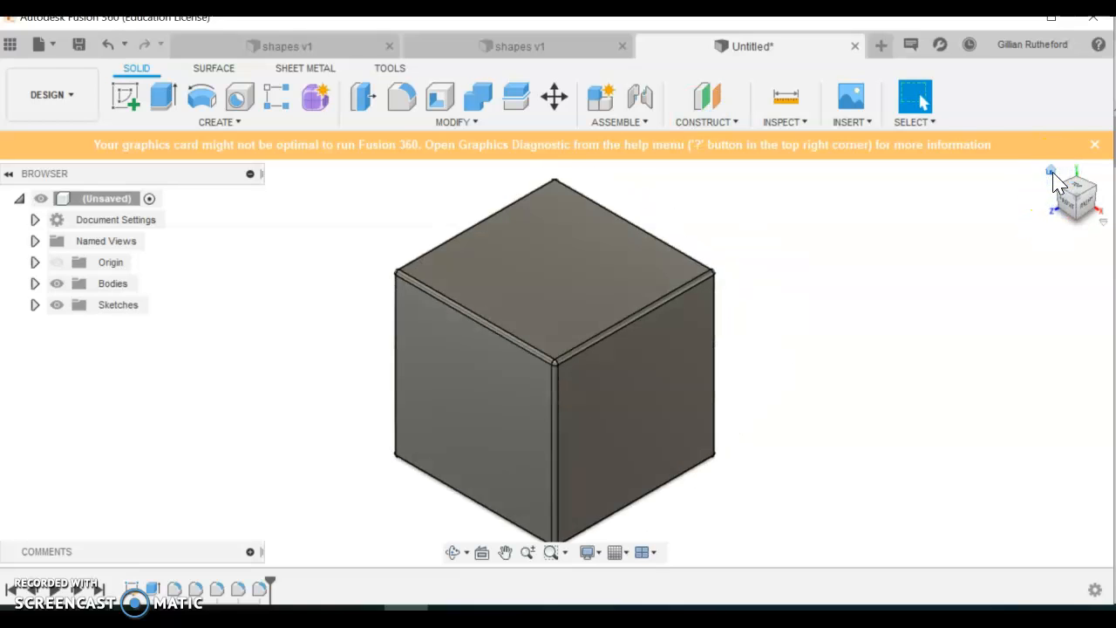
click(434, 124)
click(405, 185)
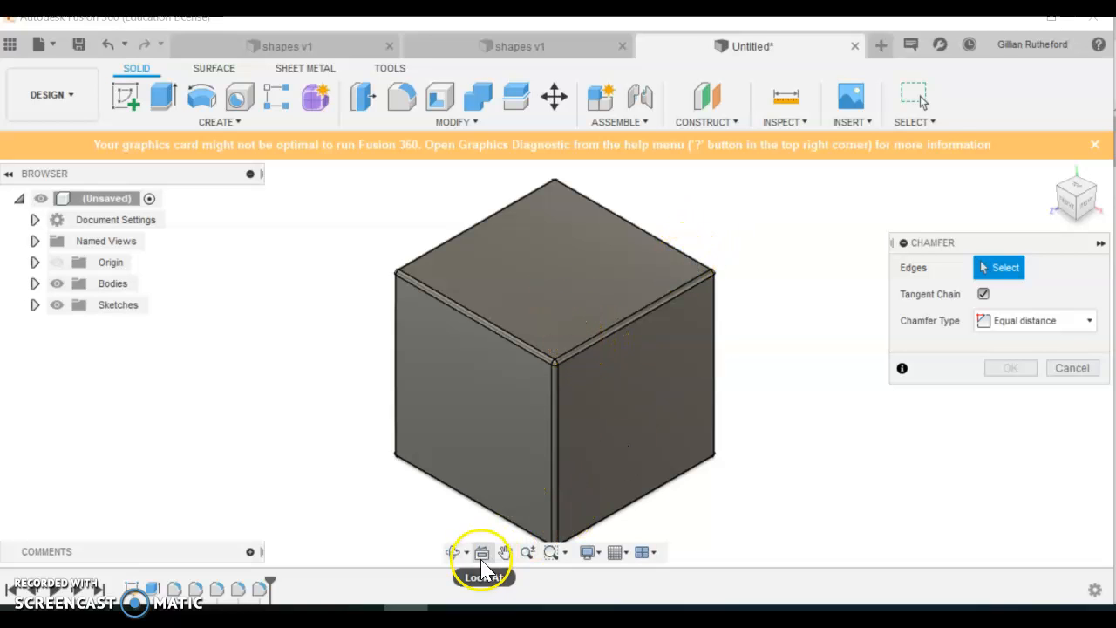
click(451, 553)
drag(461, 324, 334, 232)
drag(410, 259, 613, 17)
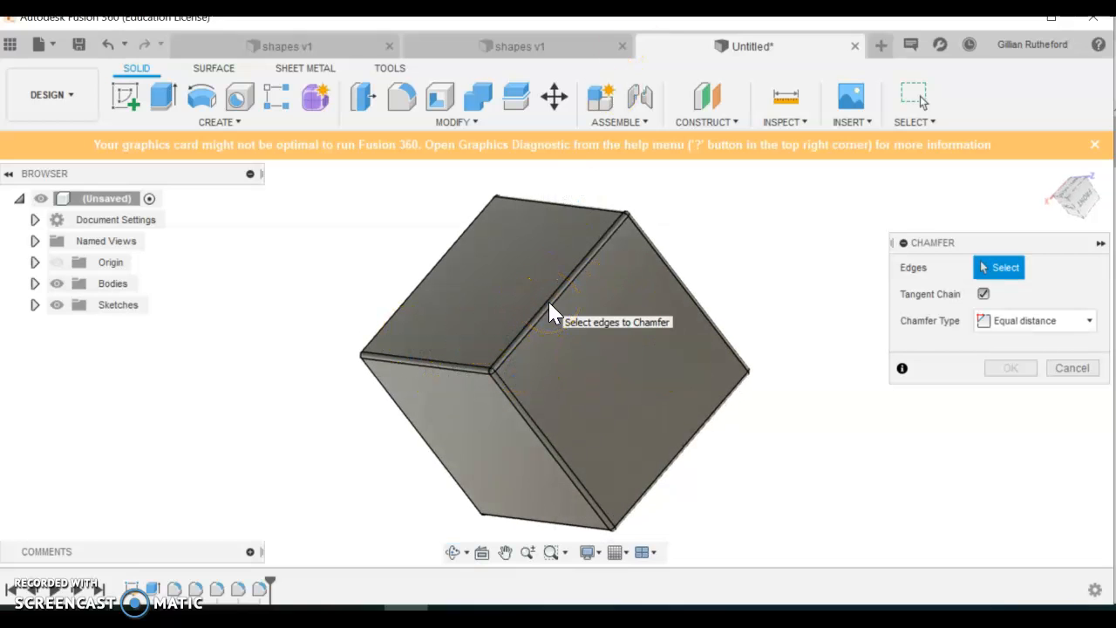
click(1094, 368)
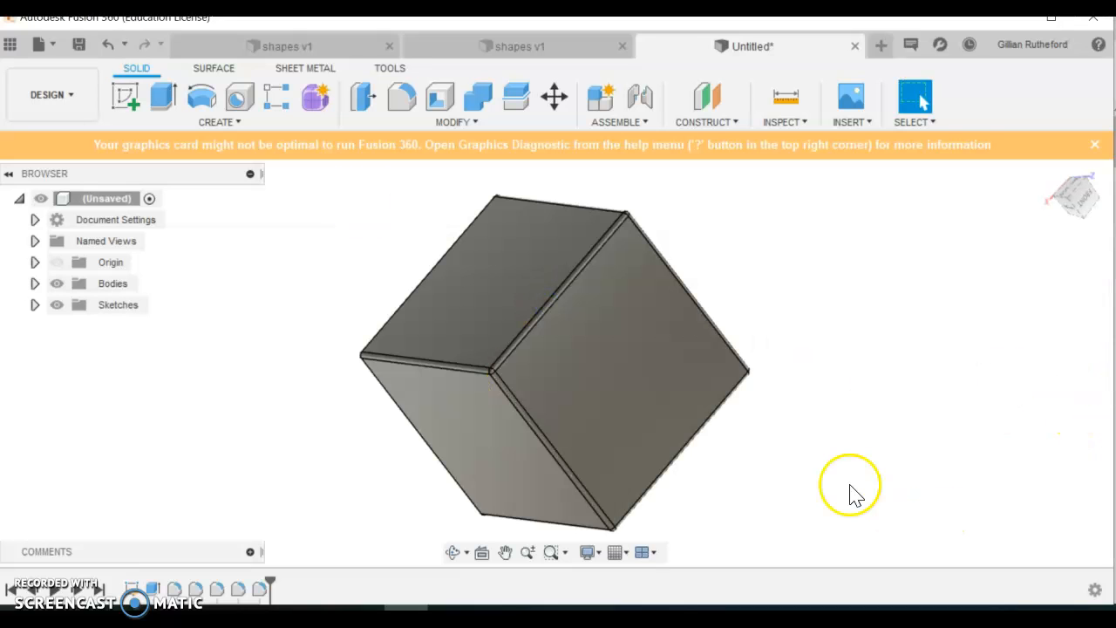
click(623, 228)
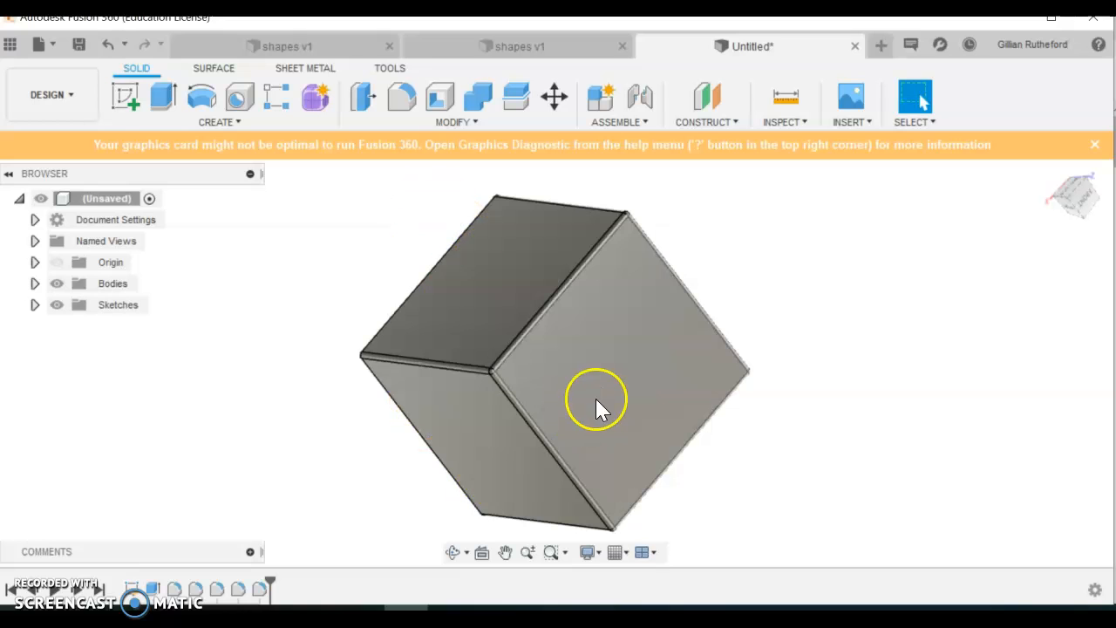
Step: Open the Appearance settings and set appearances to apply to individual faces
click(440, 123)
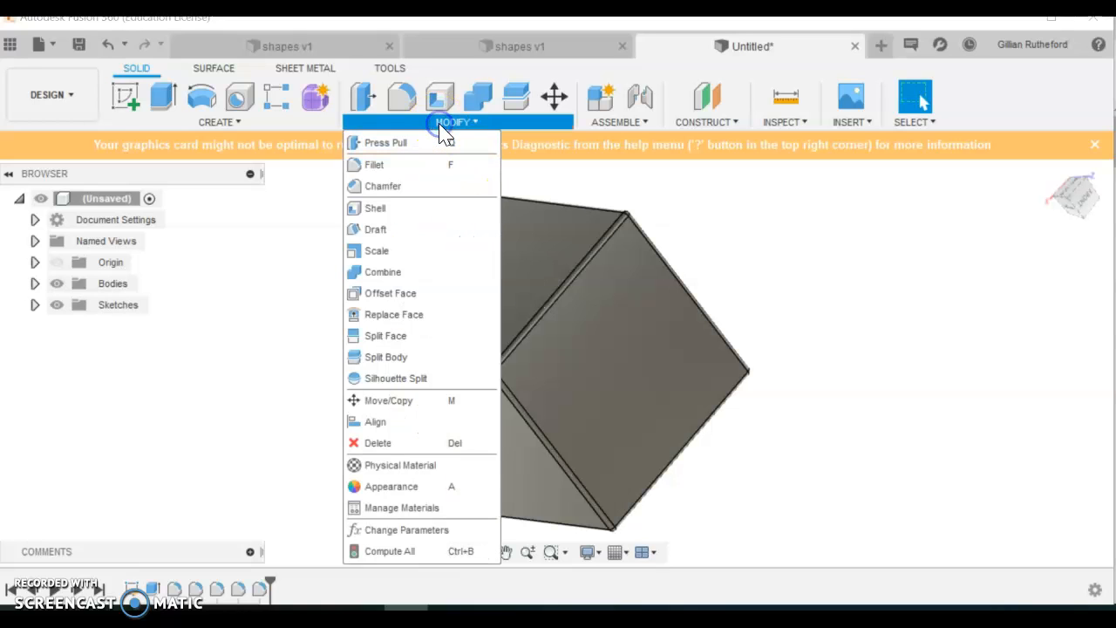
click(411, 488)
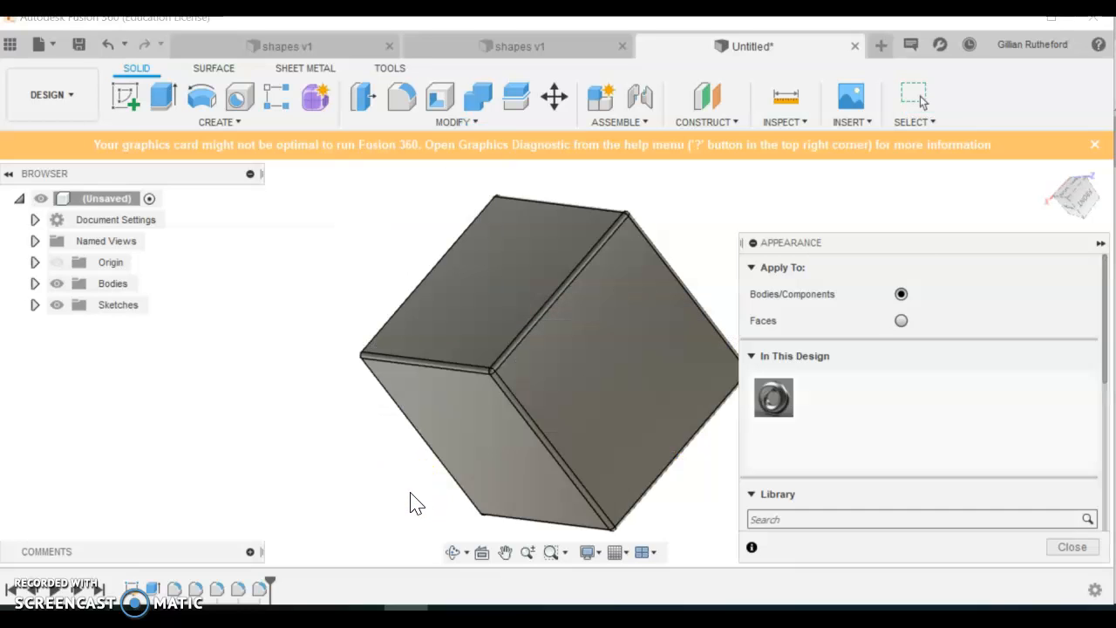
drag(970, 244, 905, 184)
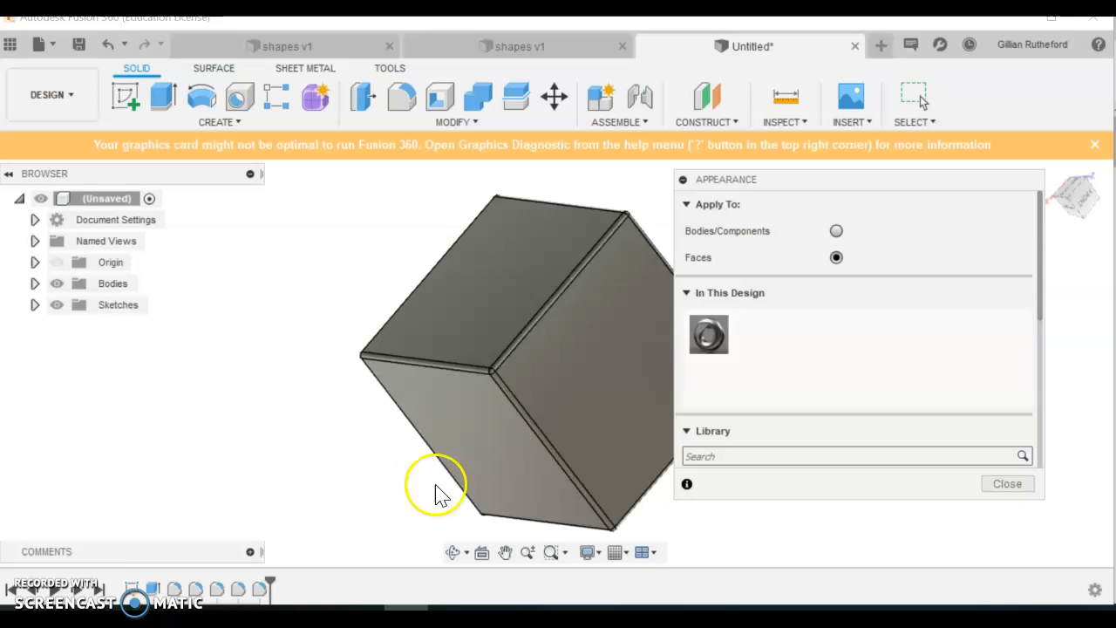
Step: Apply Plastic - Translucent Glossy (Blue) to the cube's upper visible face and Plastic - Translucent Glossy (Red) to the large front face
drag(1041, 253, 1039, 416)
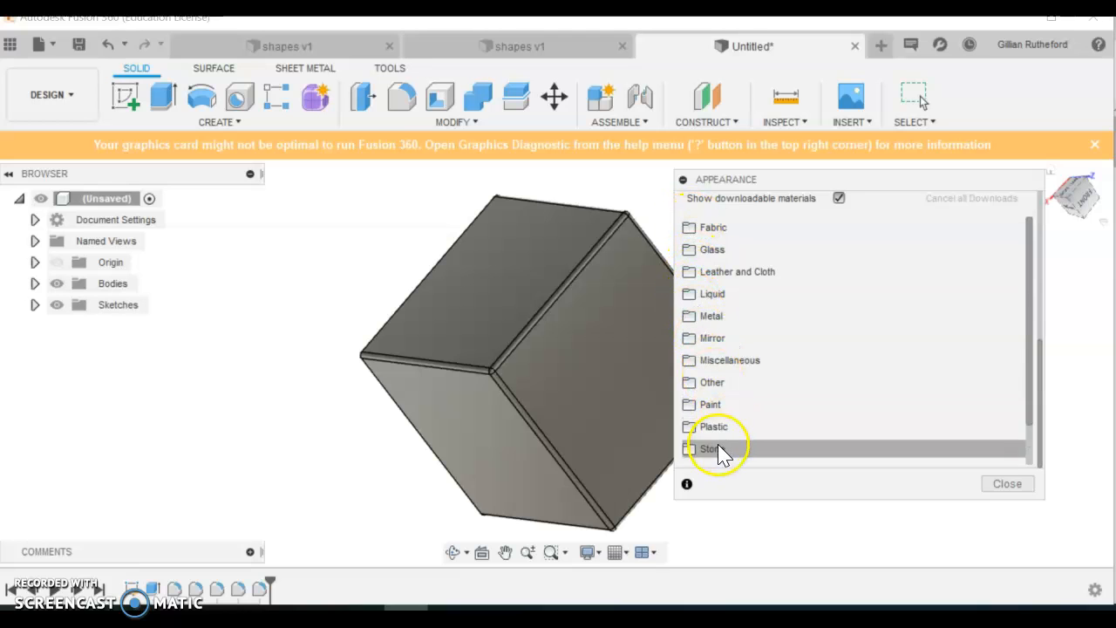
click(689, 426)
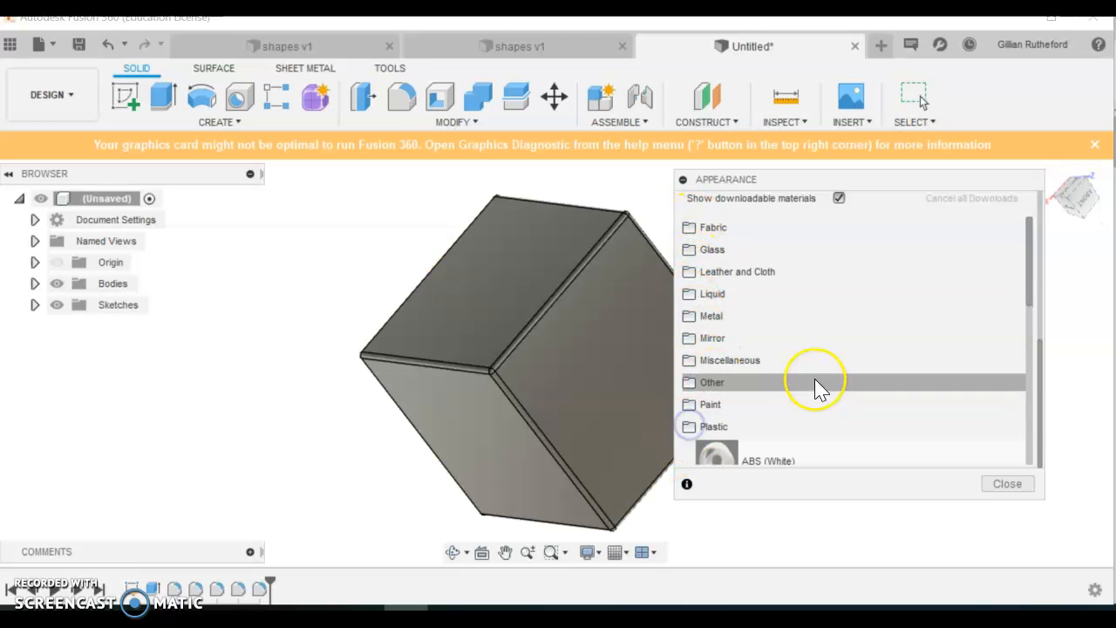
scroll(816, 387, down, 5)
scroll(820, 389, down, 2)
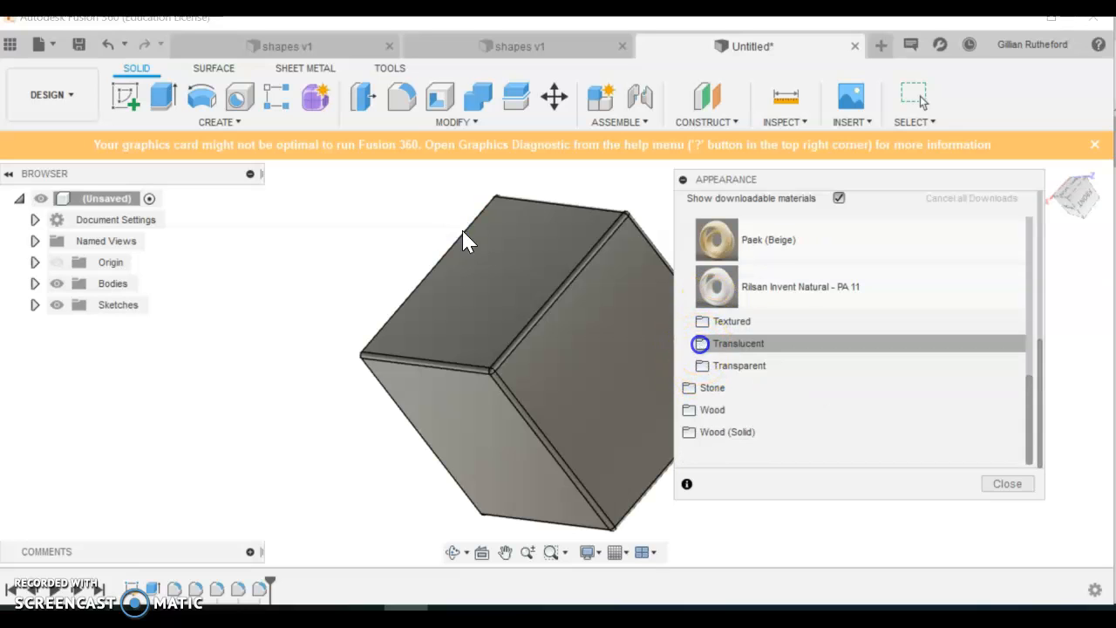
click(700, 344)
scroll(723, 345, down, 2)
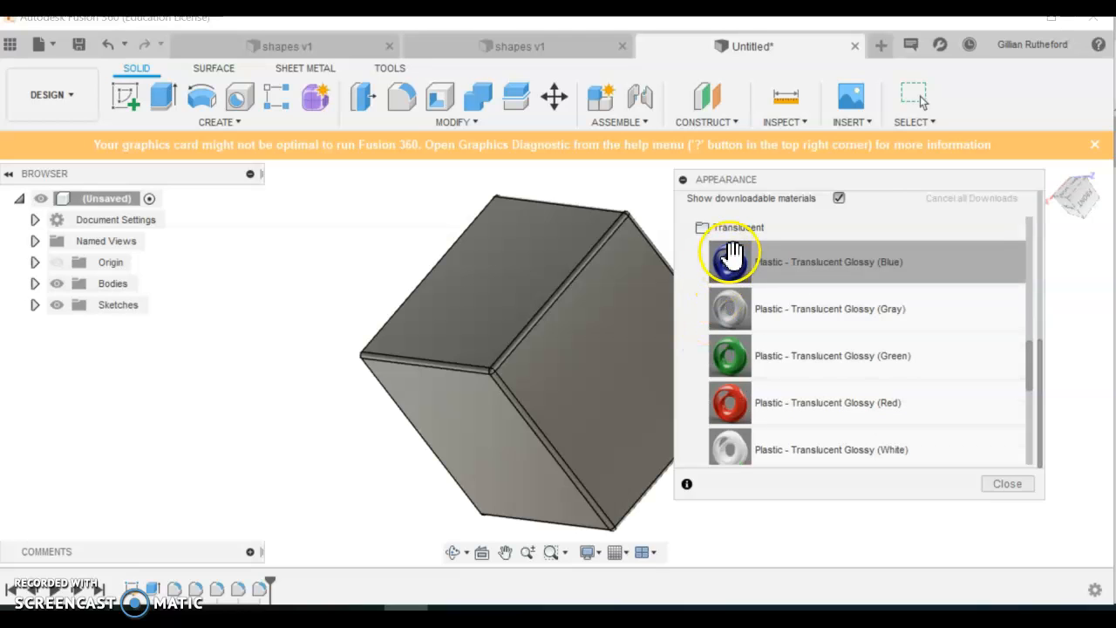
drag(732, 255, 523, 269)
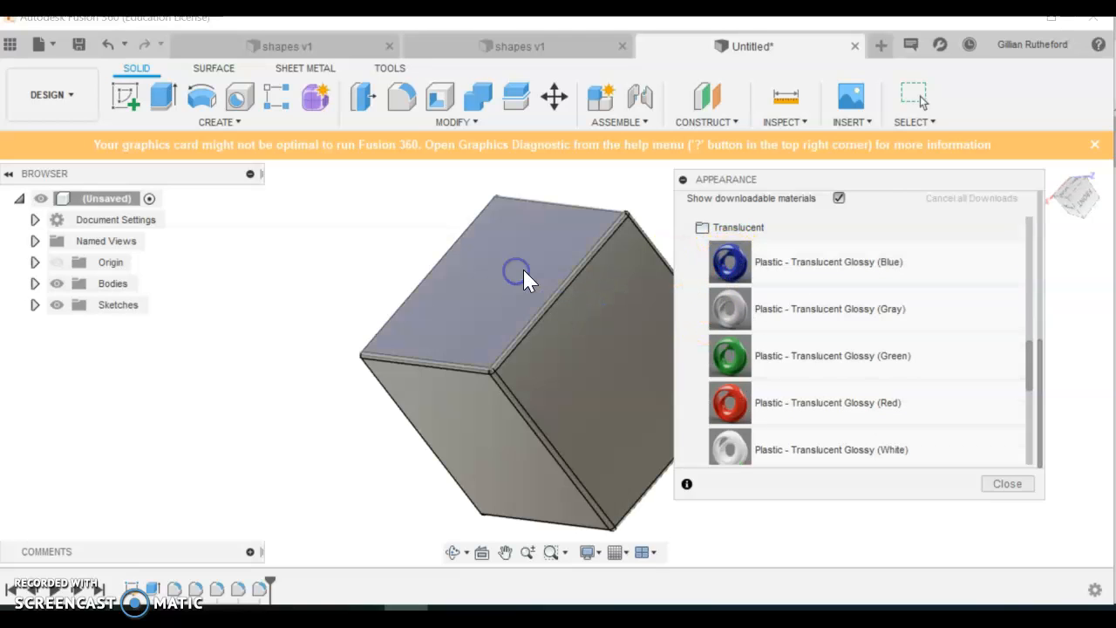
drag(732, 401, 577, 363)
Step: Browse the appearance library's material categories, including Liquid and Plastic, for an appearance for the third visible face
drag(1027, 360, 1011, 451)
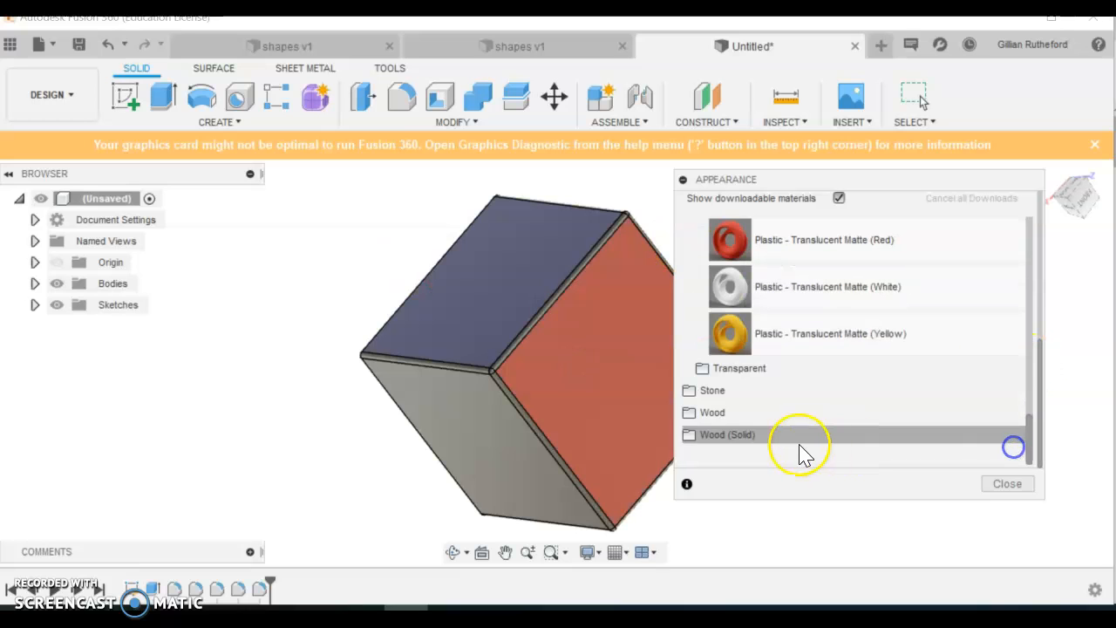
scroll(787, 394, up, 10)
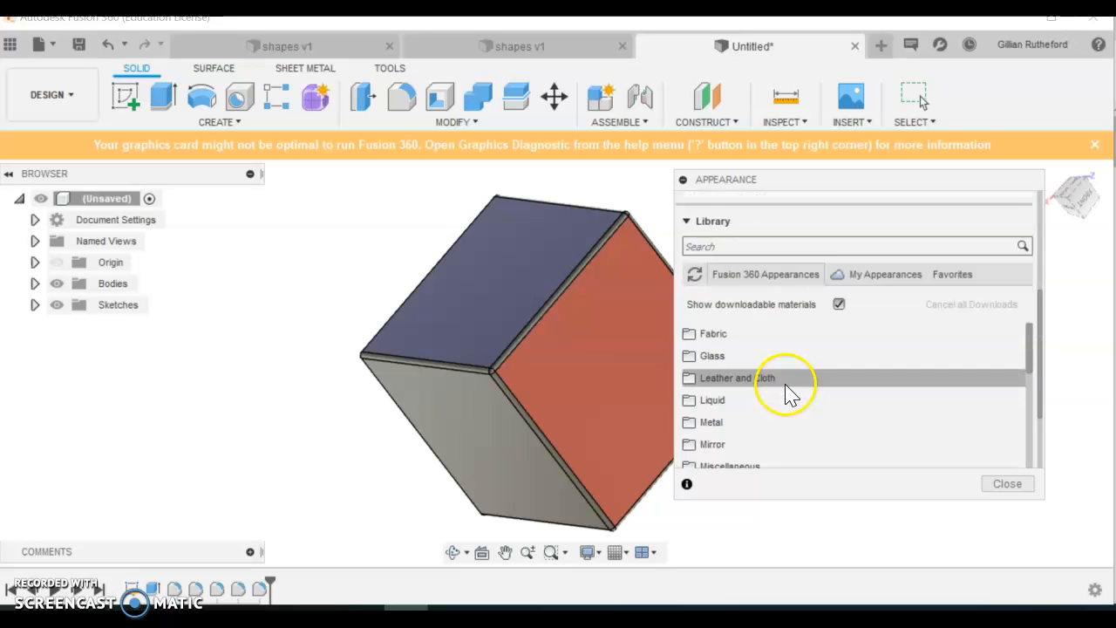
scroll(740, 399, down, 1)
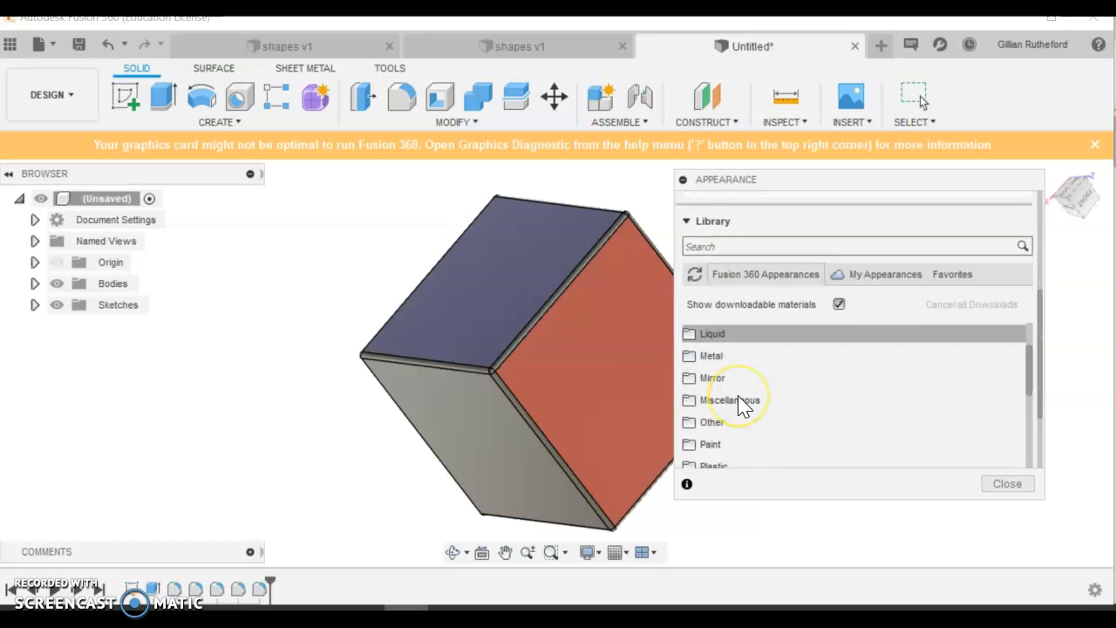
scroll(738, 396, up, 1)
scroll(738, 396, down, 1)
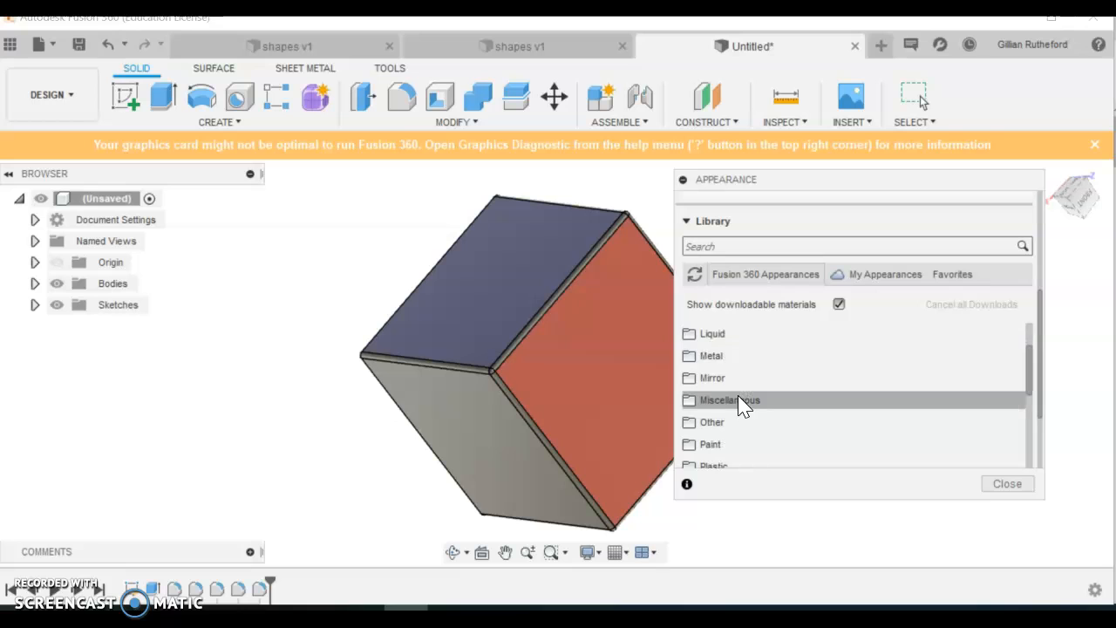
click(689, 336)
scroll(896, 427, down, 3)
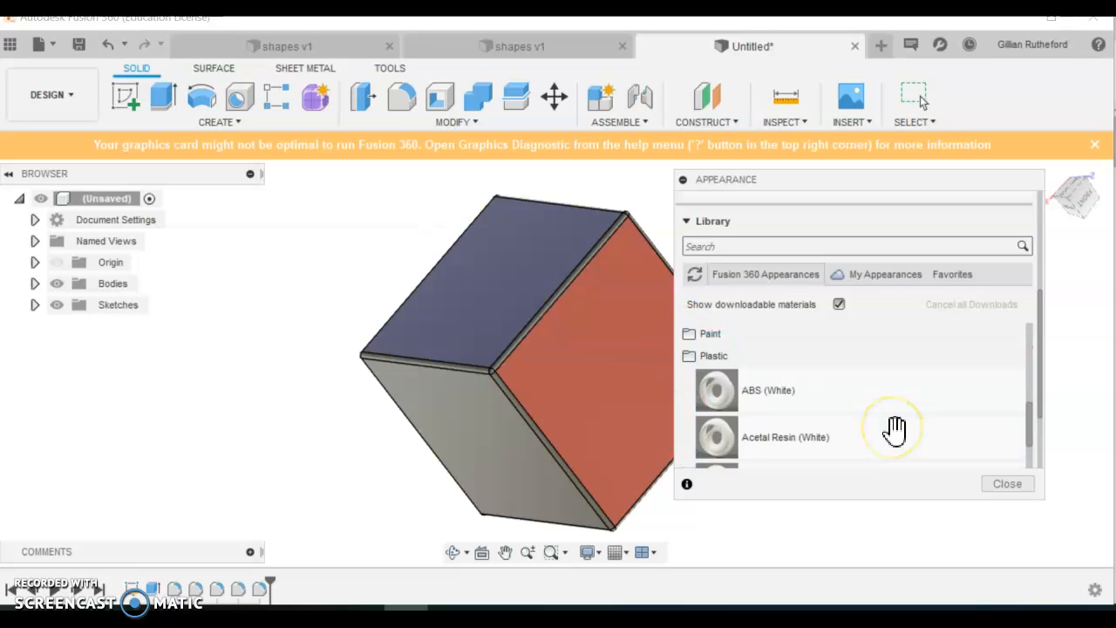
scroll(896, 427, down, 3)
scroll(896, 427, down, 3)
scroll(891, 428, up, 3)
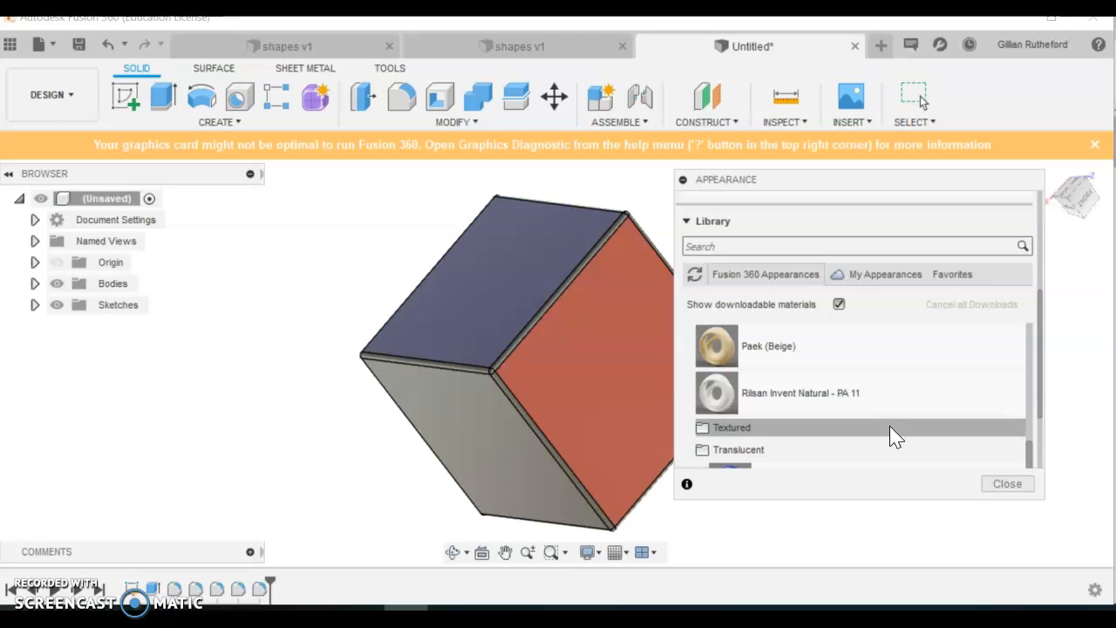
Step: Apply Plastic - Translucent Matte (Yellow) to the cube's lower visible face and finish editing appearances
scroll(891, 436, down, 6)
drag(737, 401, 523, 462)
scroll(867, 401, down, 2)
scroll(868, 401, down, 1)
drag(727, 439, 522, 464)
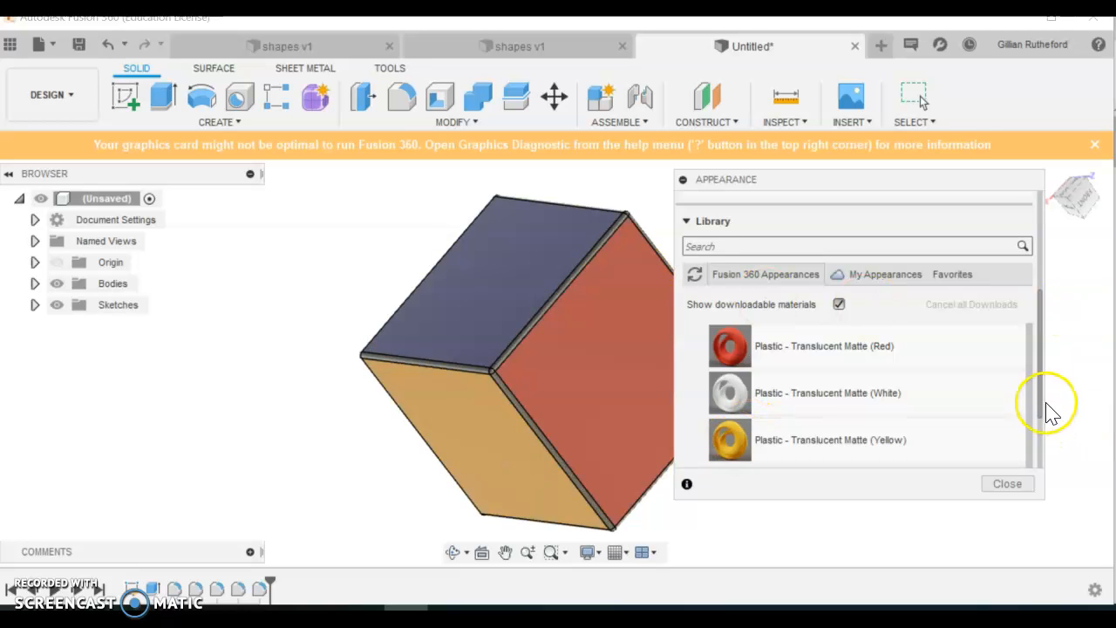
drag(1040, 398, 1021, 300)
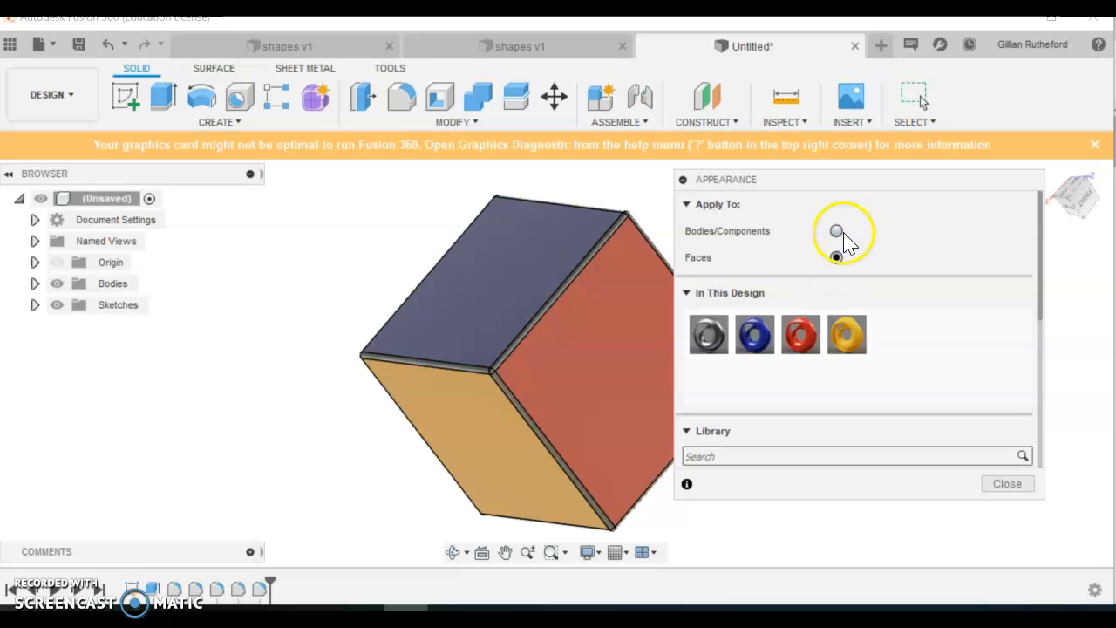
click(1008, 484)
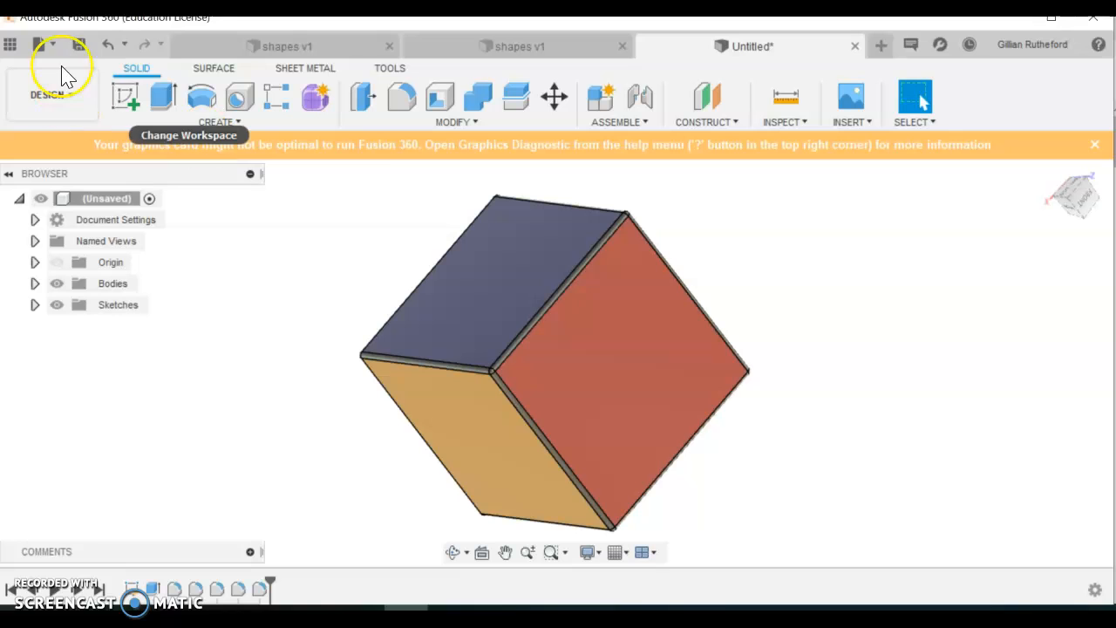
Step: Save the design as Cube in the Demo Project
click(40, 43)
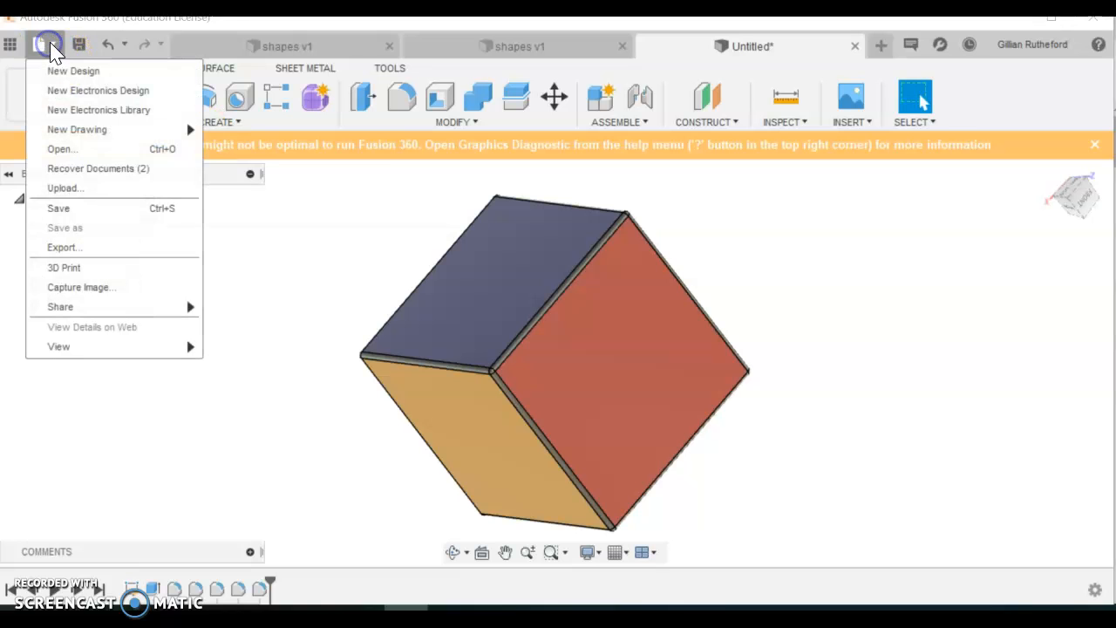
click(111, 213)
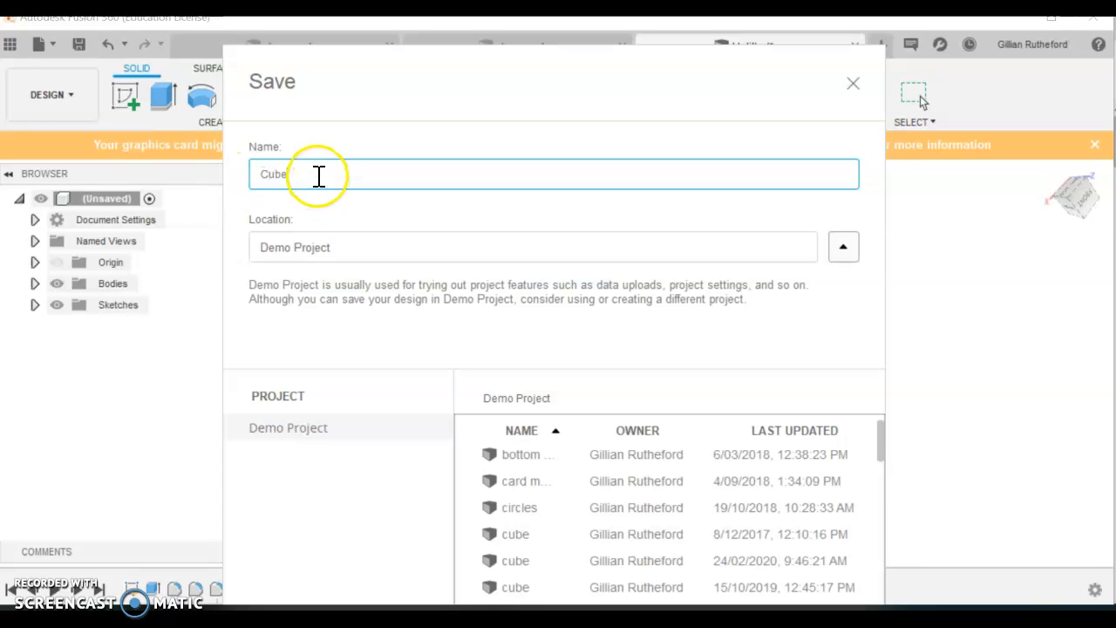
key(Return)
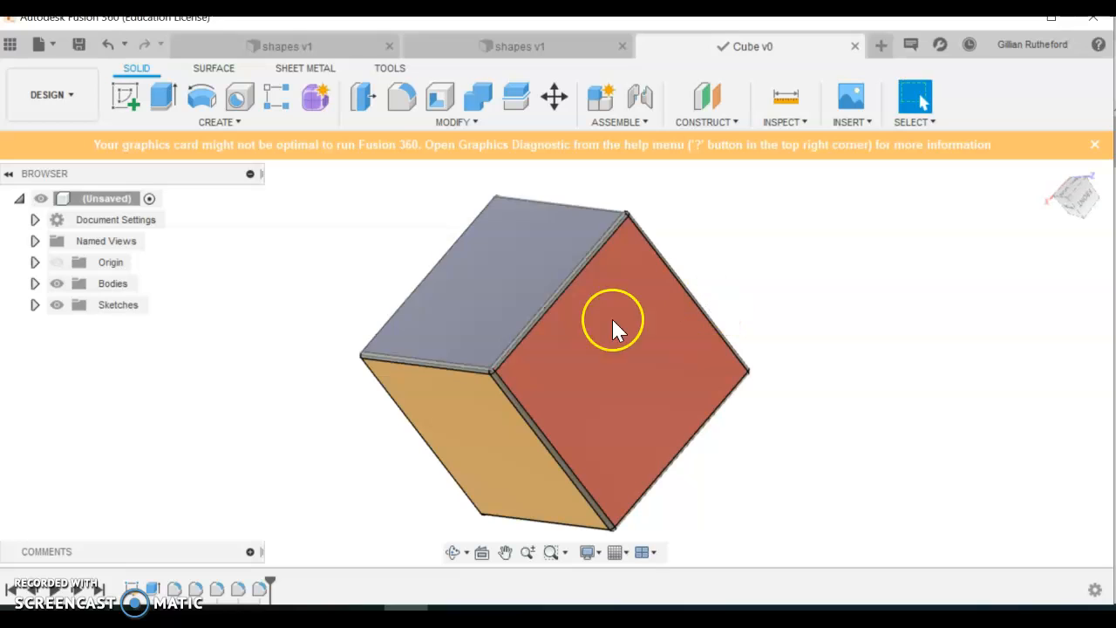